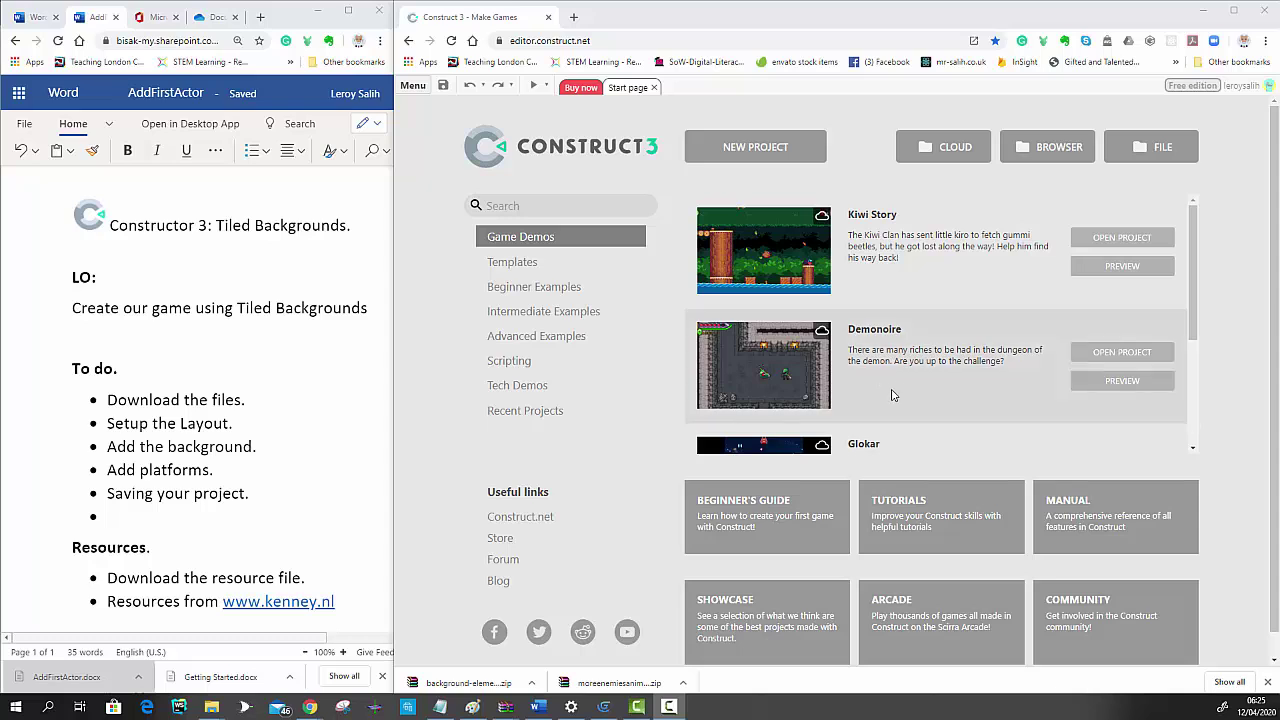
- Create a new Construct 3 project named 'Simple Platform 01' and open its empty Layout 1
left_click(755, 150)
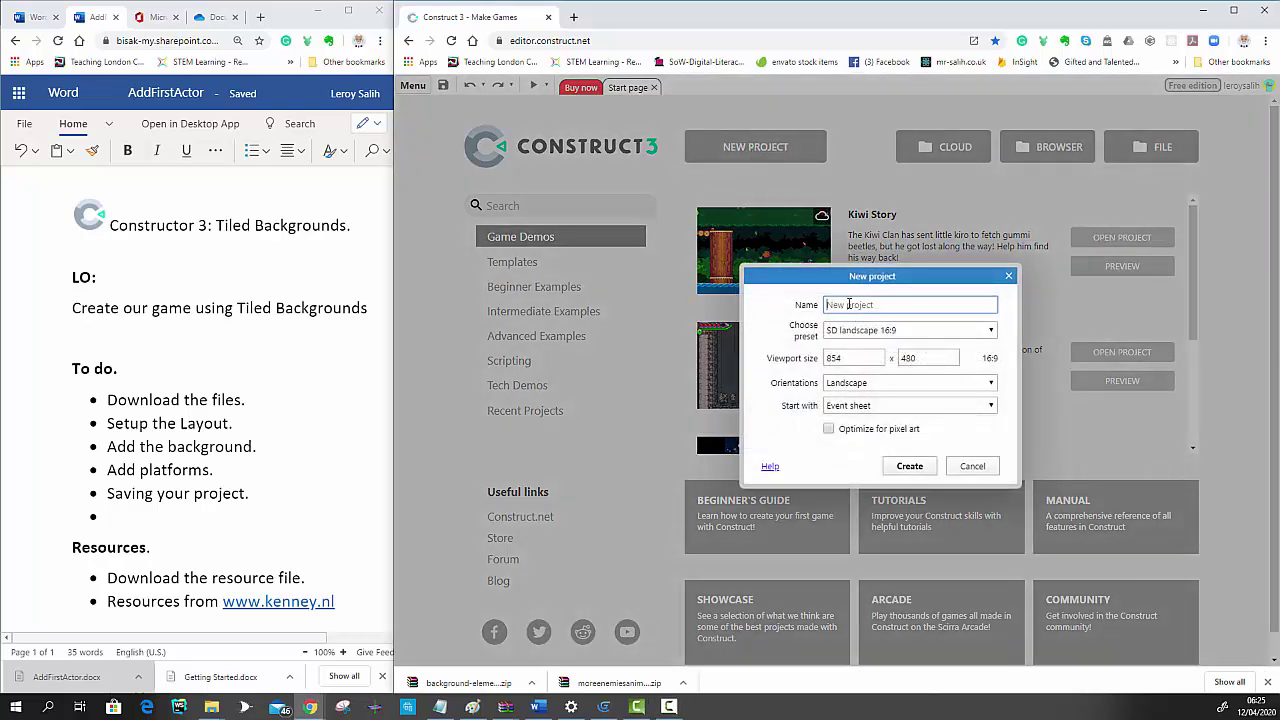
type("Simple Platform 01")
left_click(915, 470)
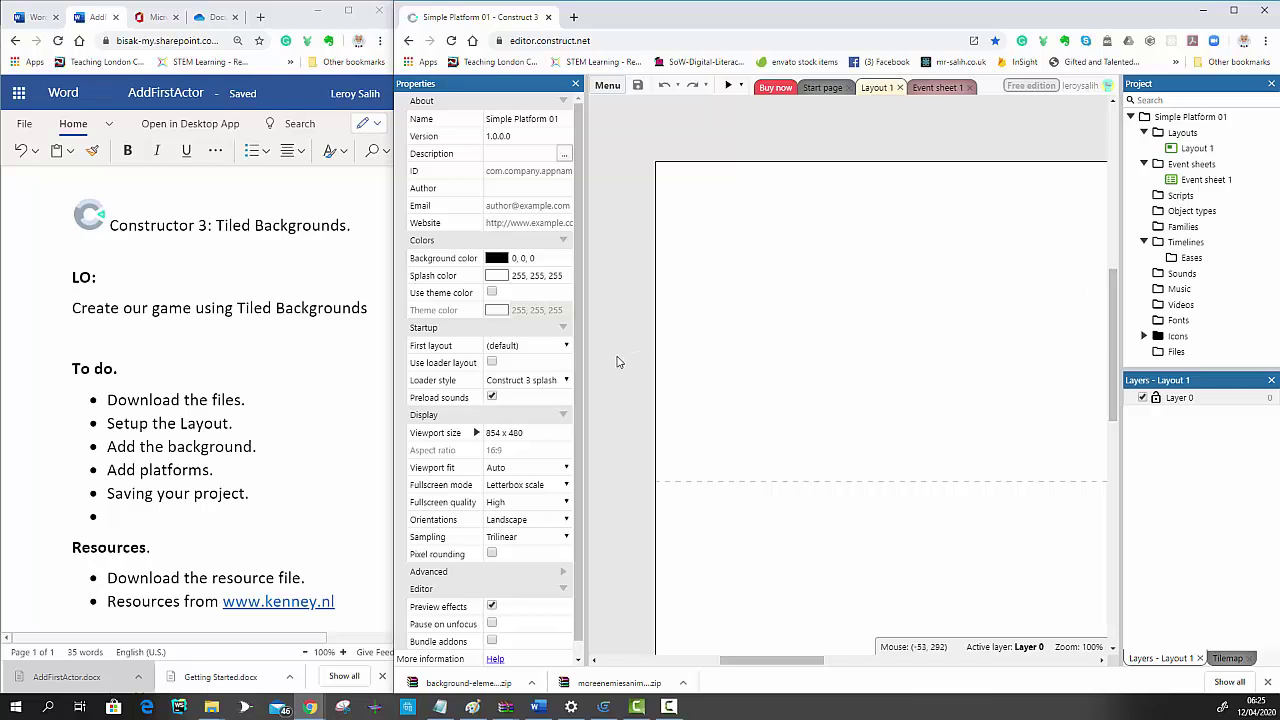
scroll(617, 362, "down", 5, "ctrl")
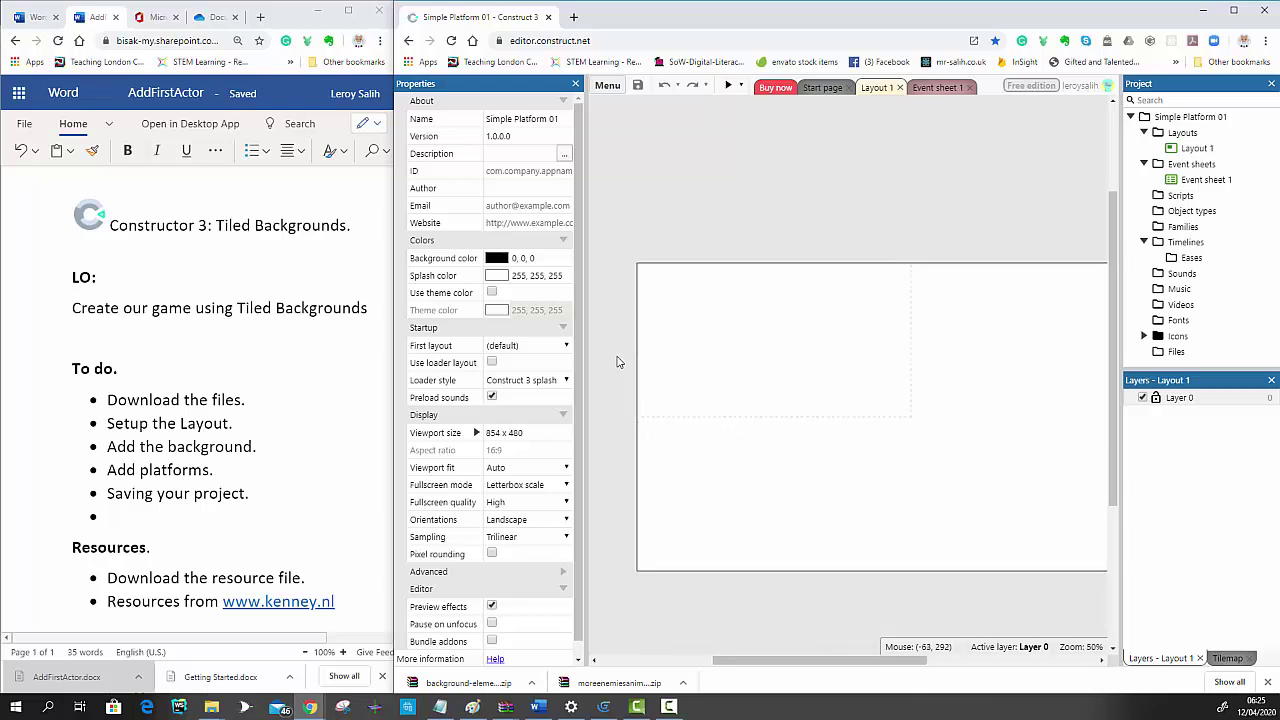
scroll(617, 362, "down", 2, "ctrl")
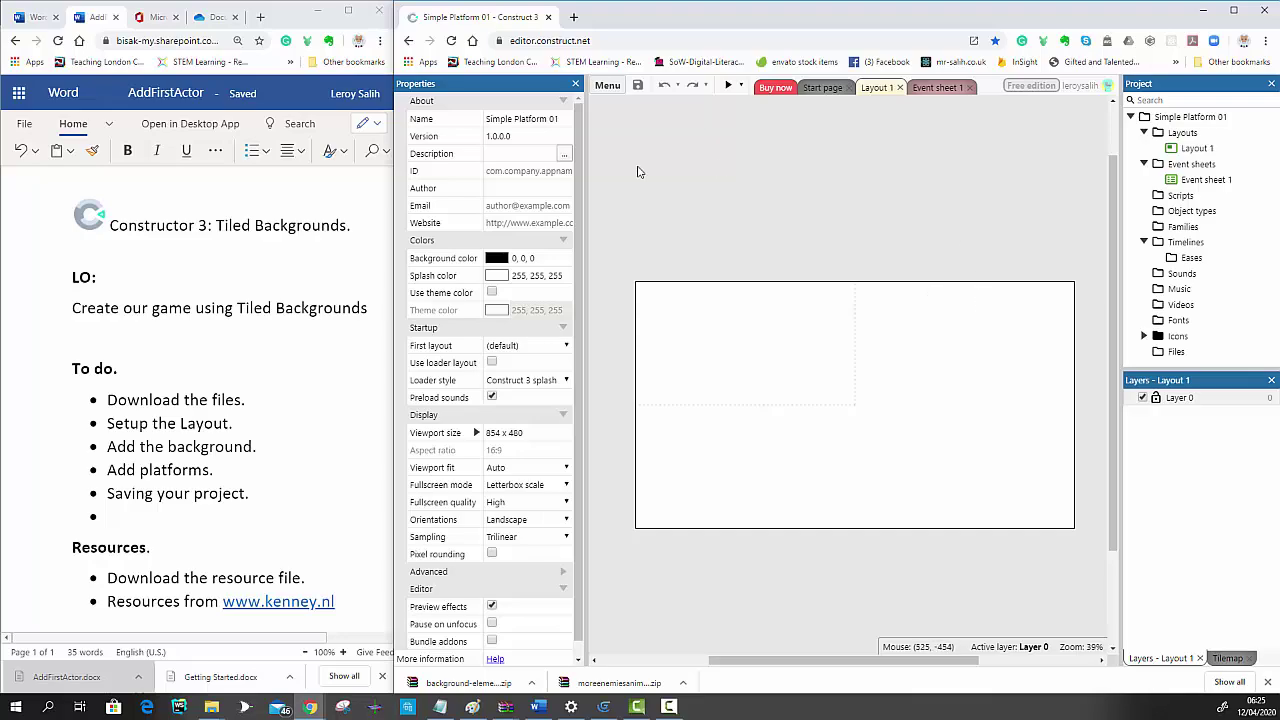
- Change Layout 1's Name property to 'Level1'
left_click(1198, 150)
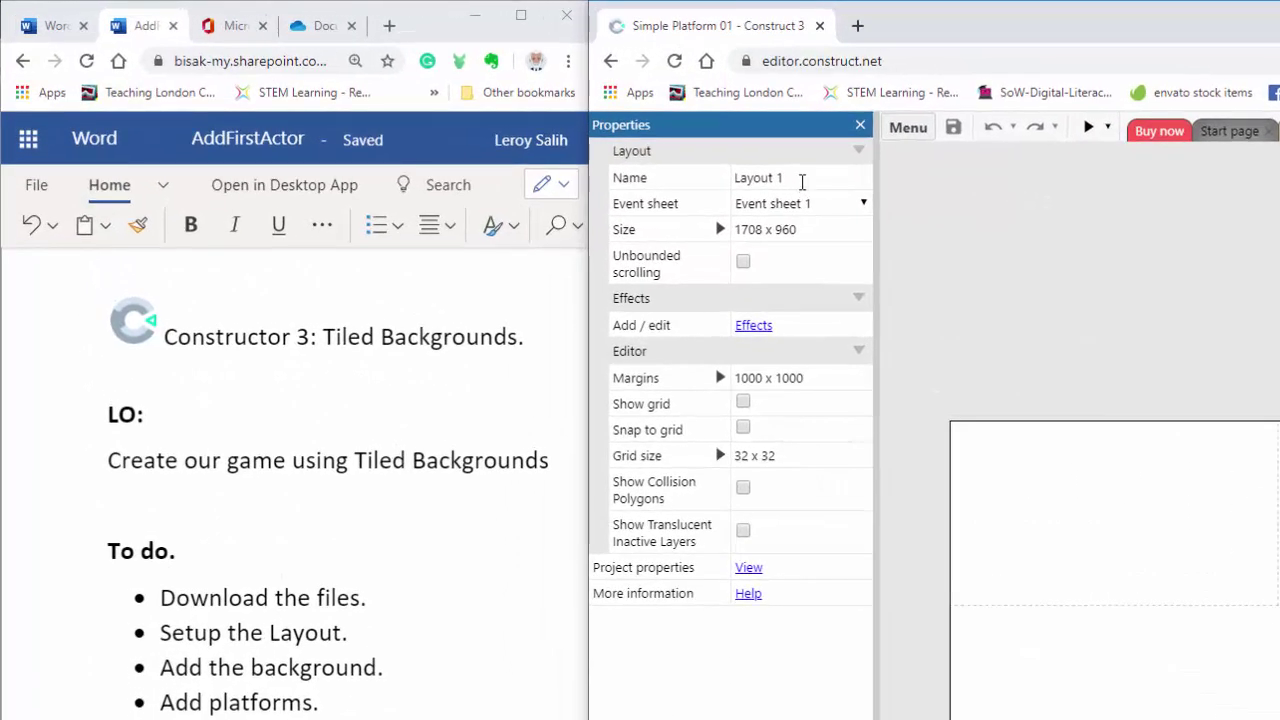
left_click(541, 116)
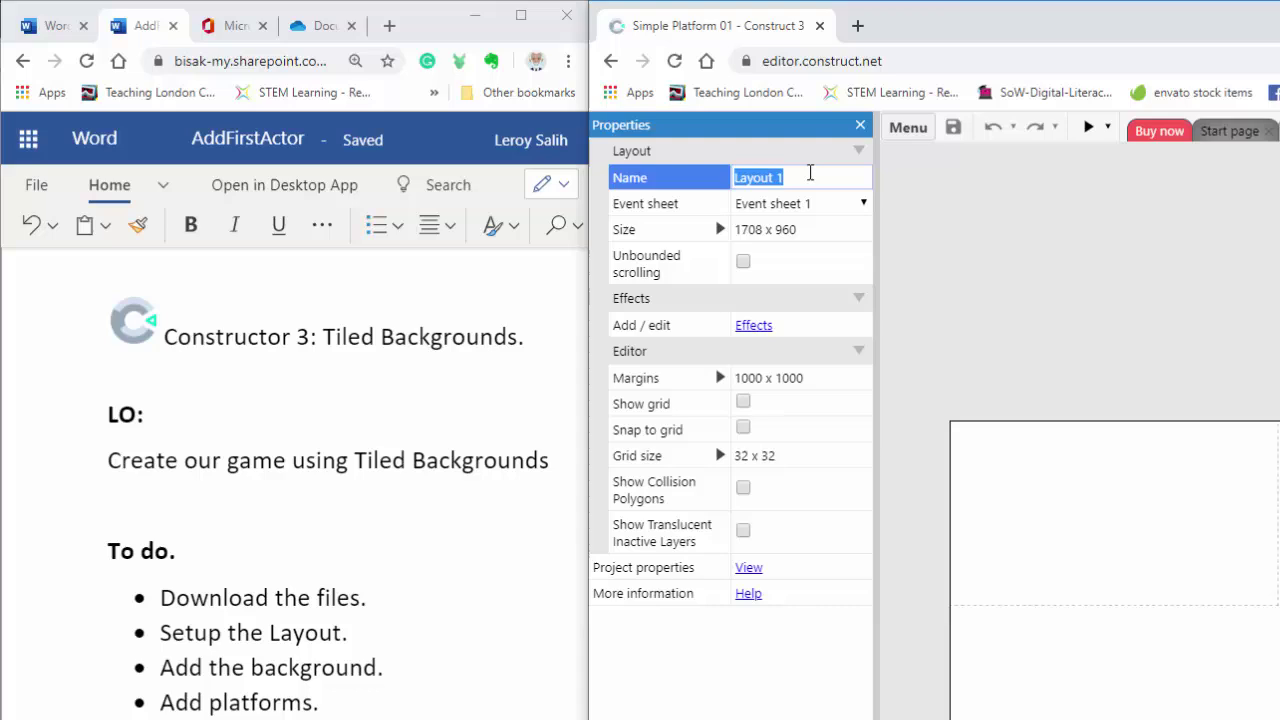
type("Lavel")
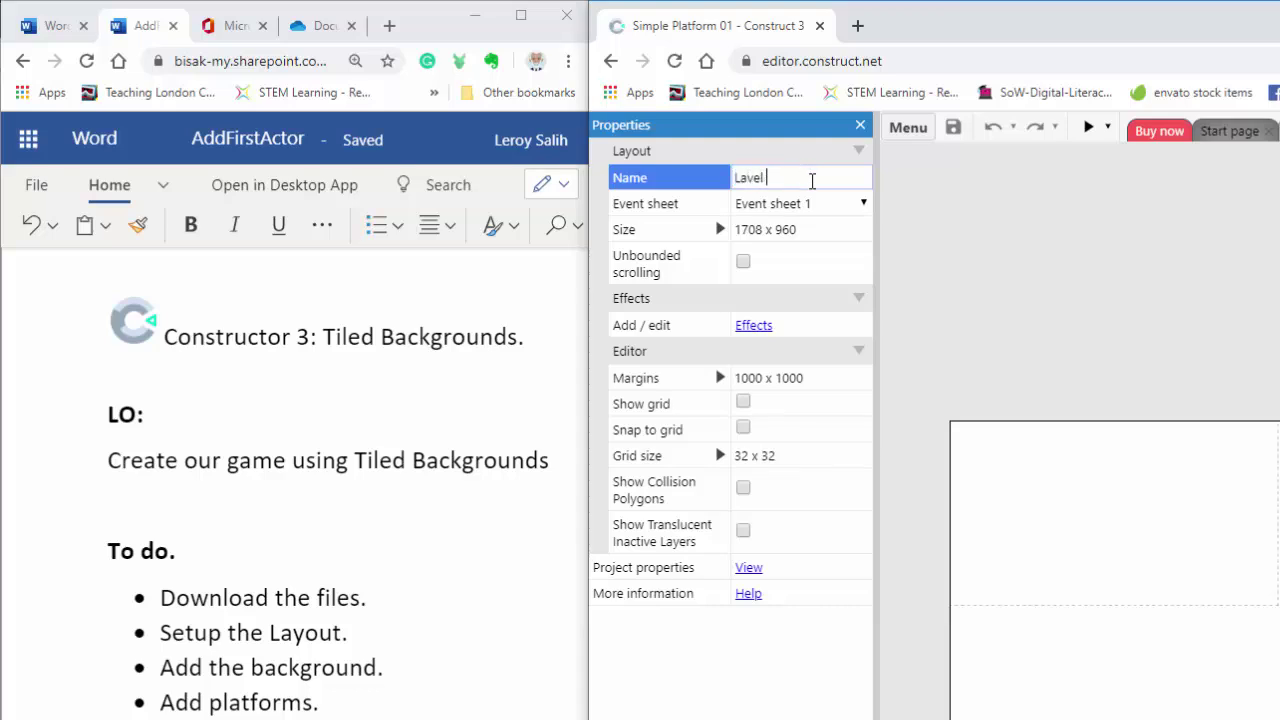
type("evel1")
key("Return")
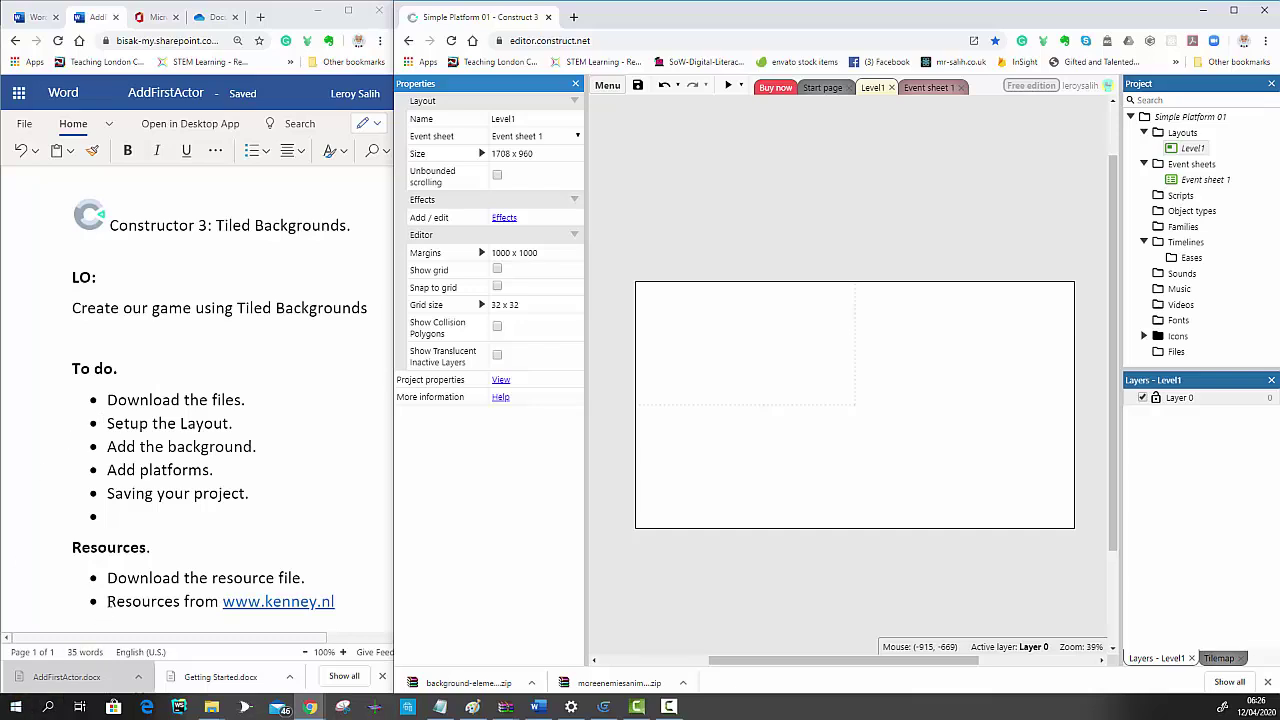
left_click_drag(124, 602, 157, 428)
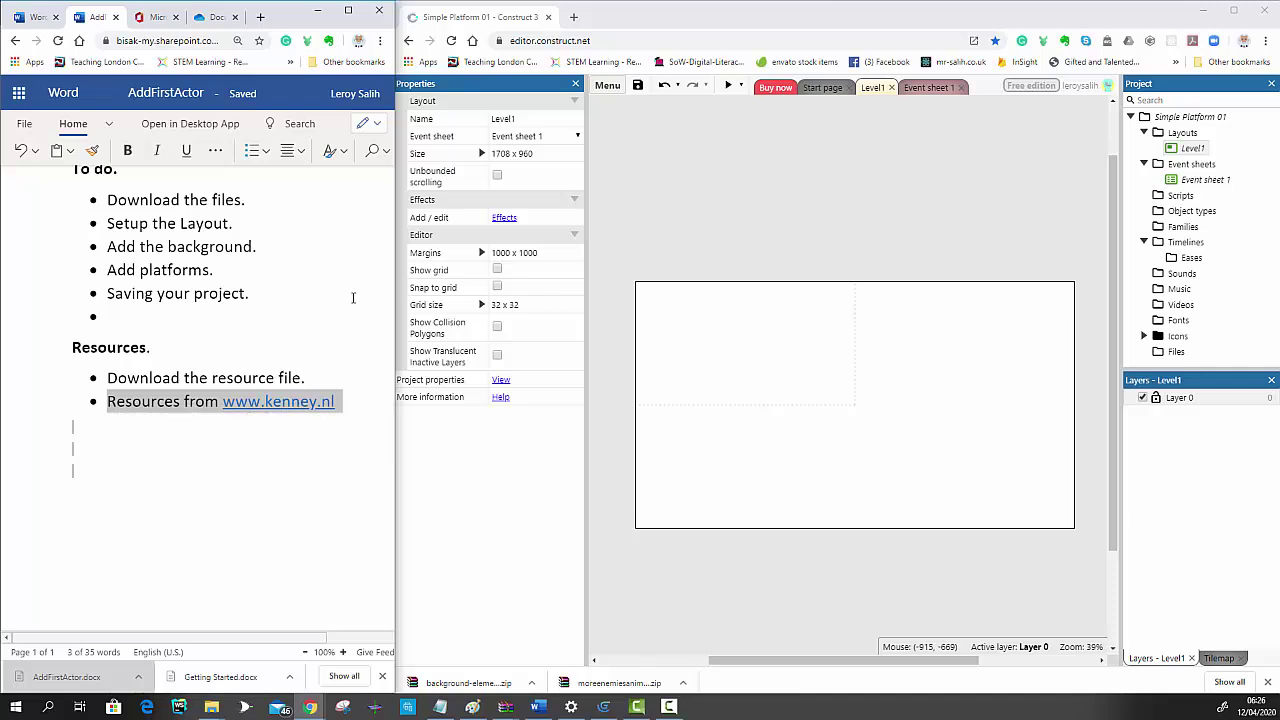
scroll(334, 323, "up", 4)
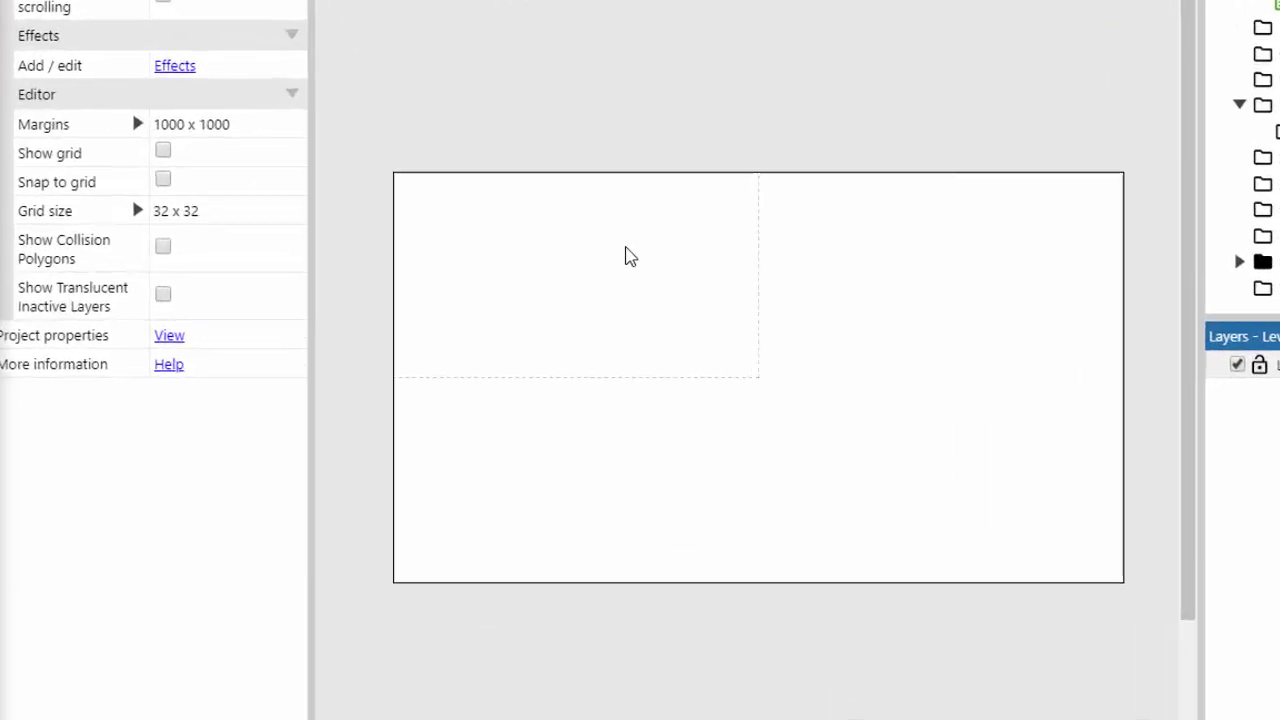
- Insert a new Tiled Background object type named 'Background' into Level1
right_click(777, 331)
left_click(582, 236)
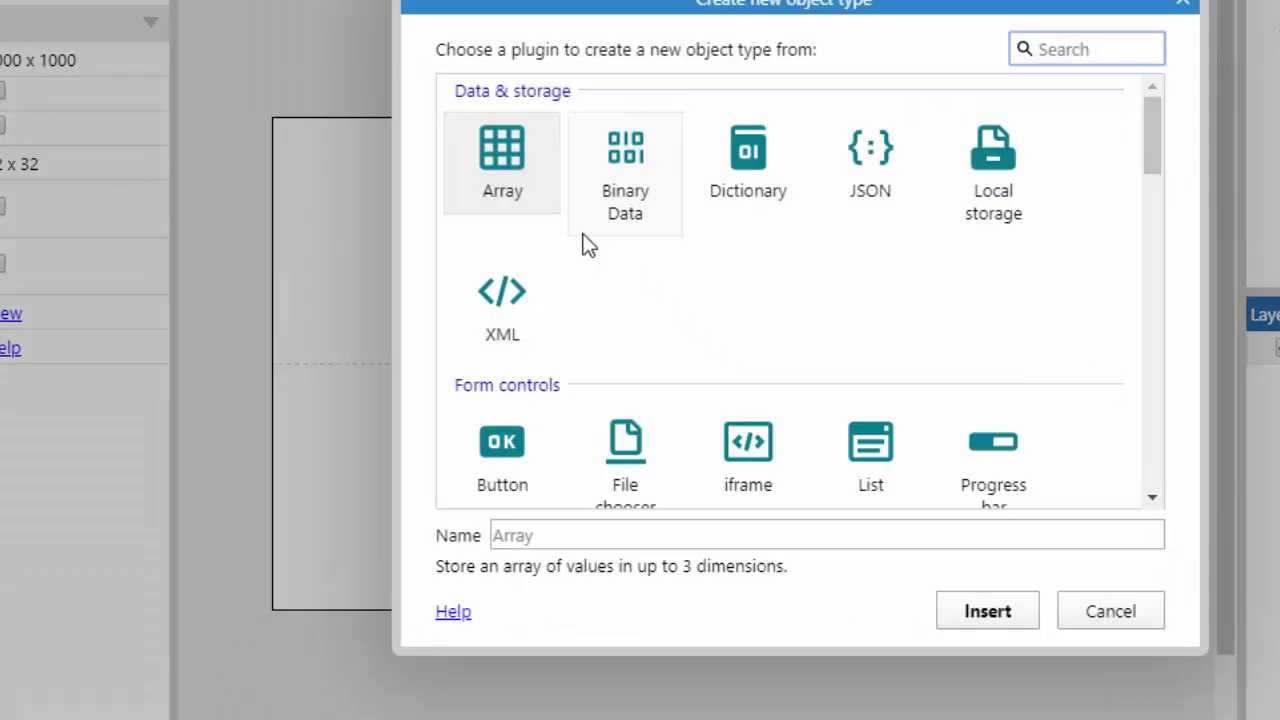
scroll(594, 257, "down", 4)
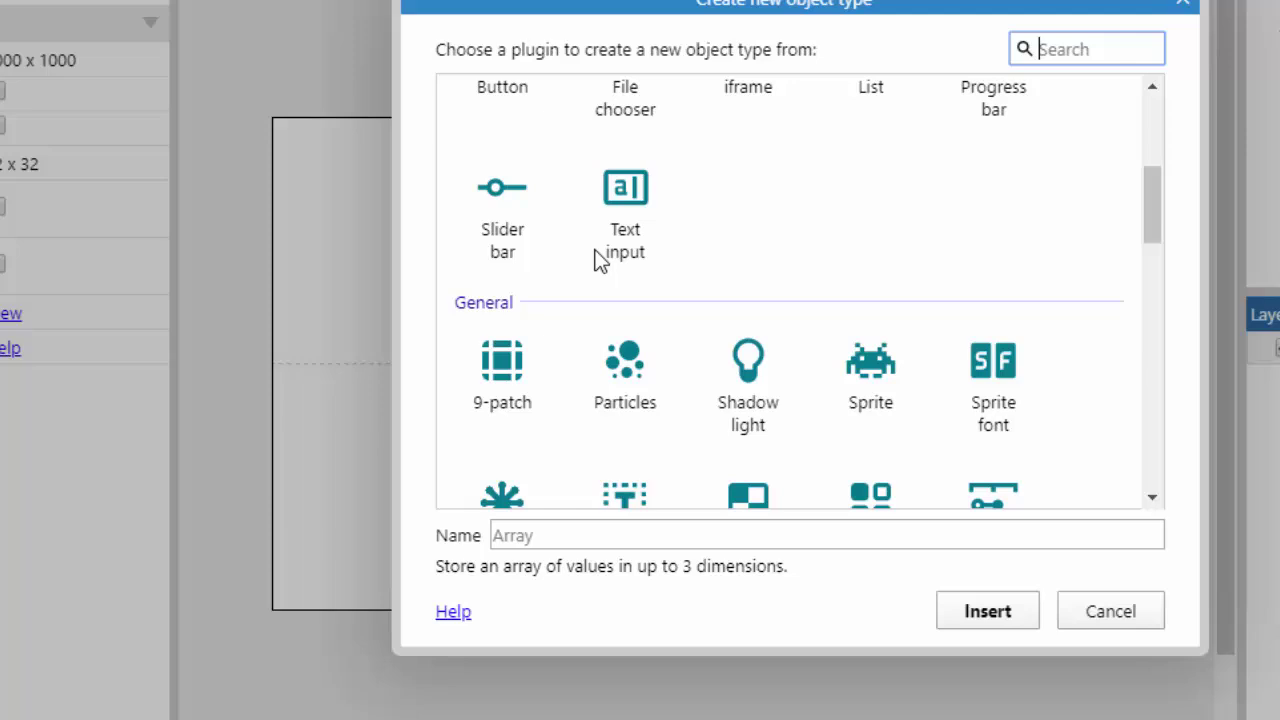
scroll(594, 257, "up", 4)
type("Tile")
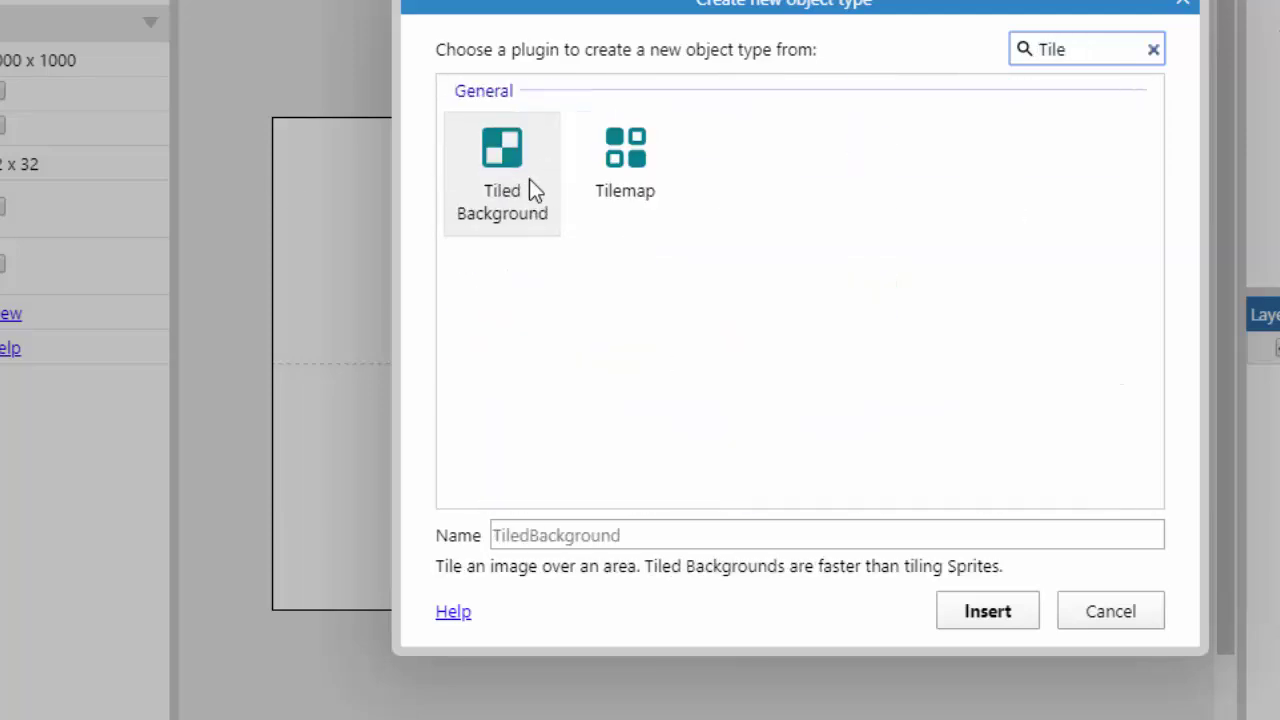
left_click(531, 190)
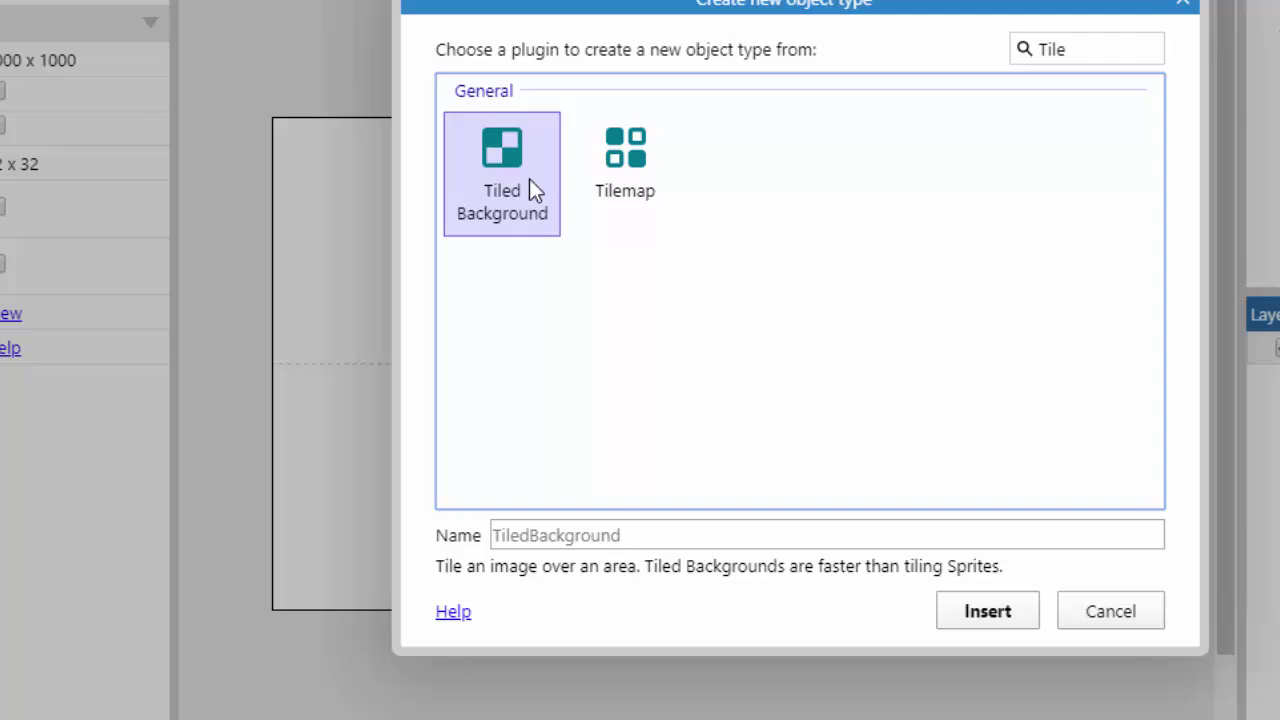
left_click(634, 534)
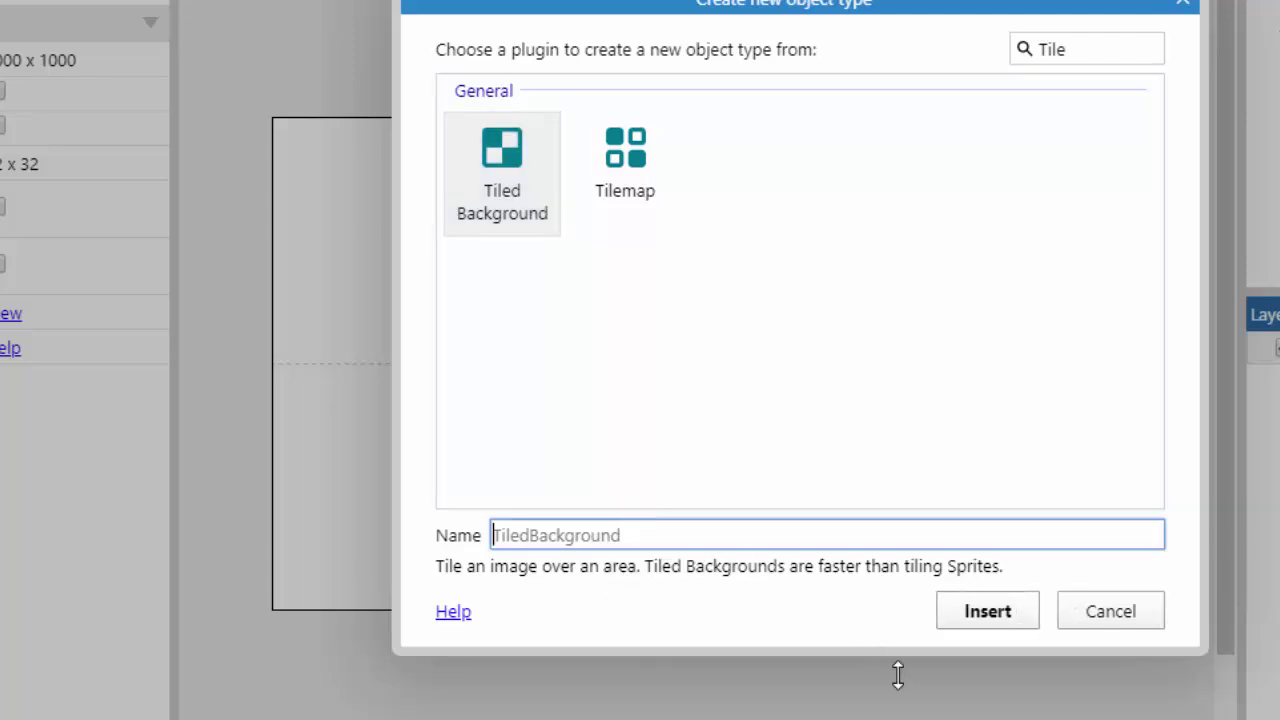
type("Ba")
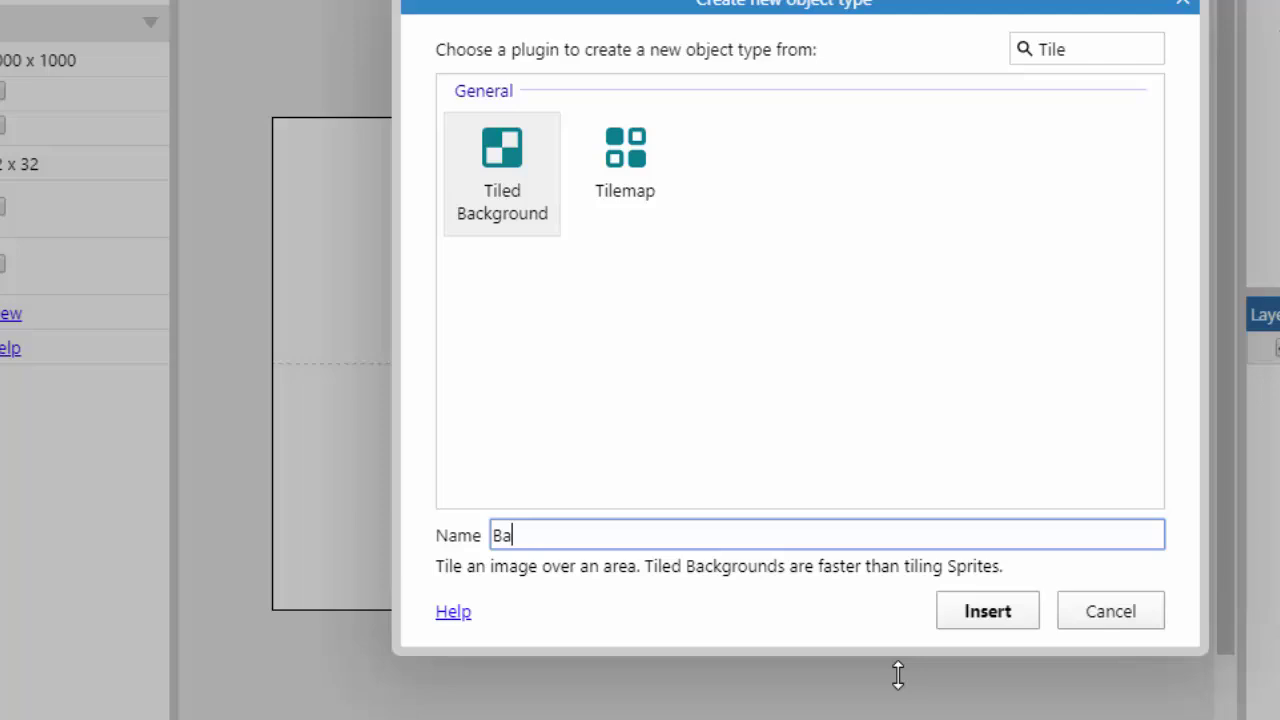
type("ckground")
left_click(975, 618)
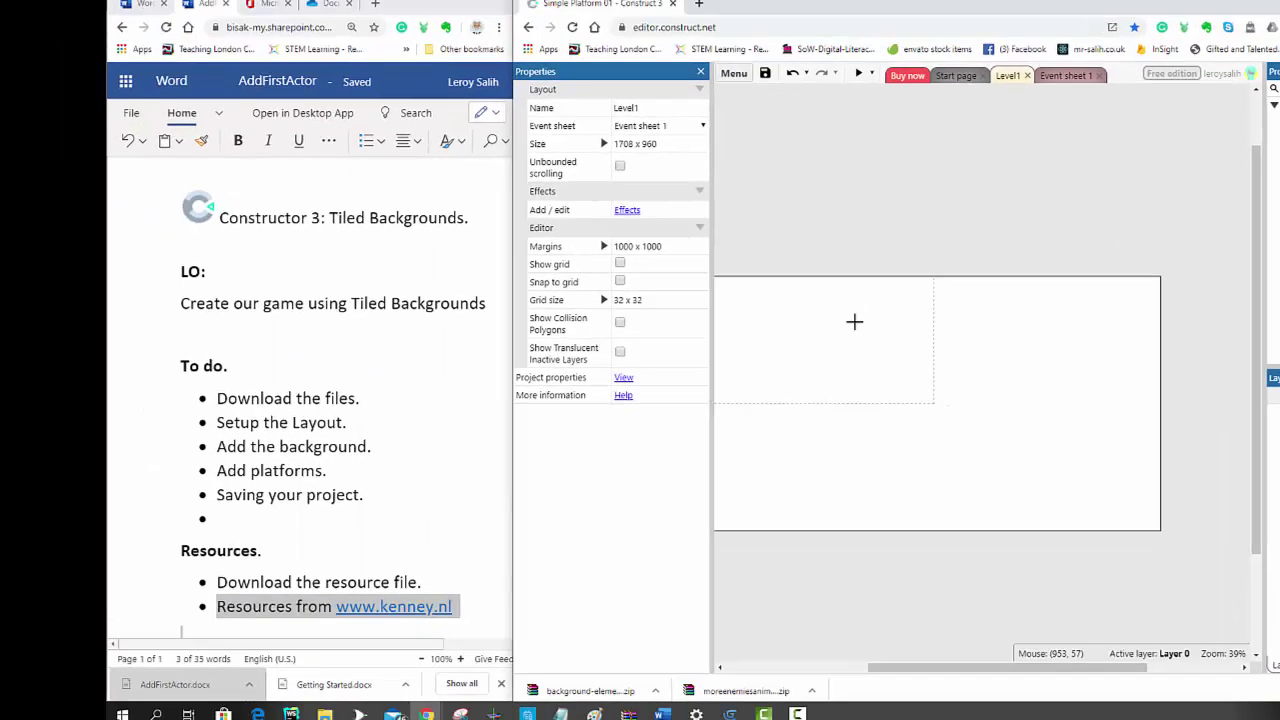
- Place the Background tiled object near Level1's top-left corner, bringing up its image editor
scroll(1028, 636, "down", 3)
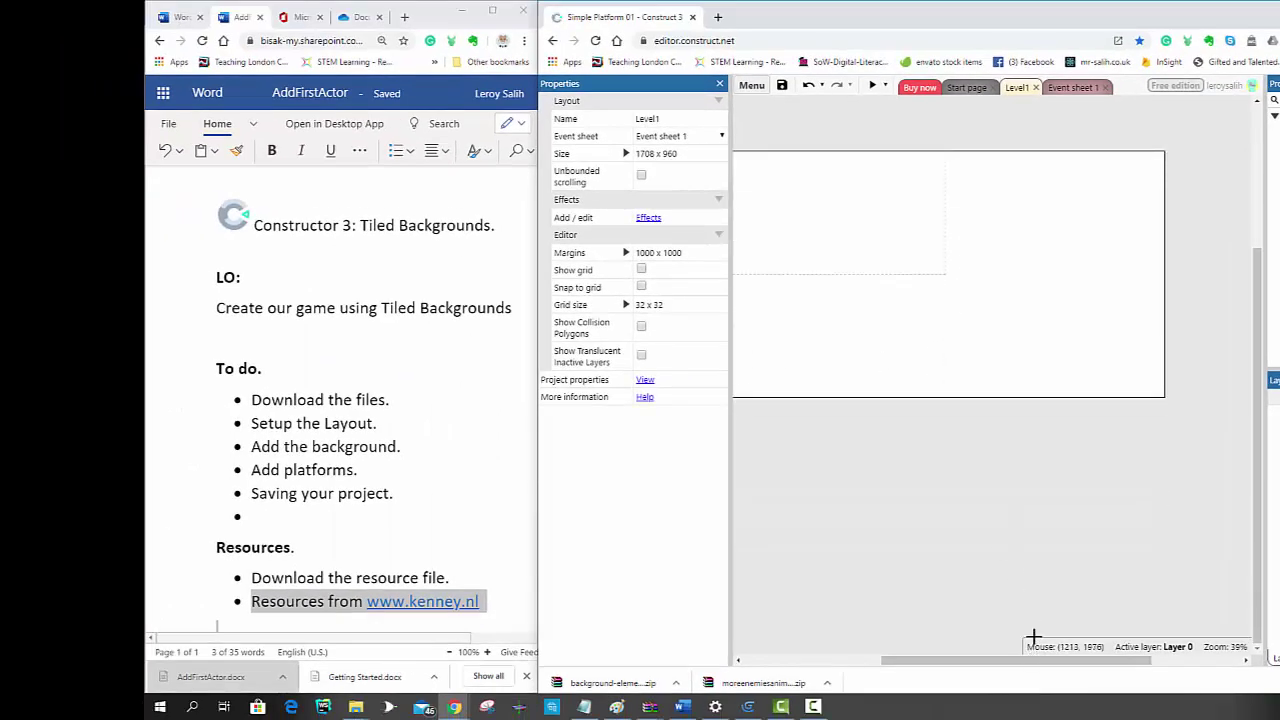
left_click(769, 175)
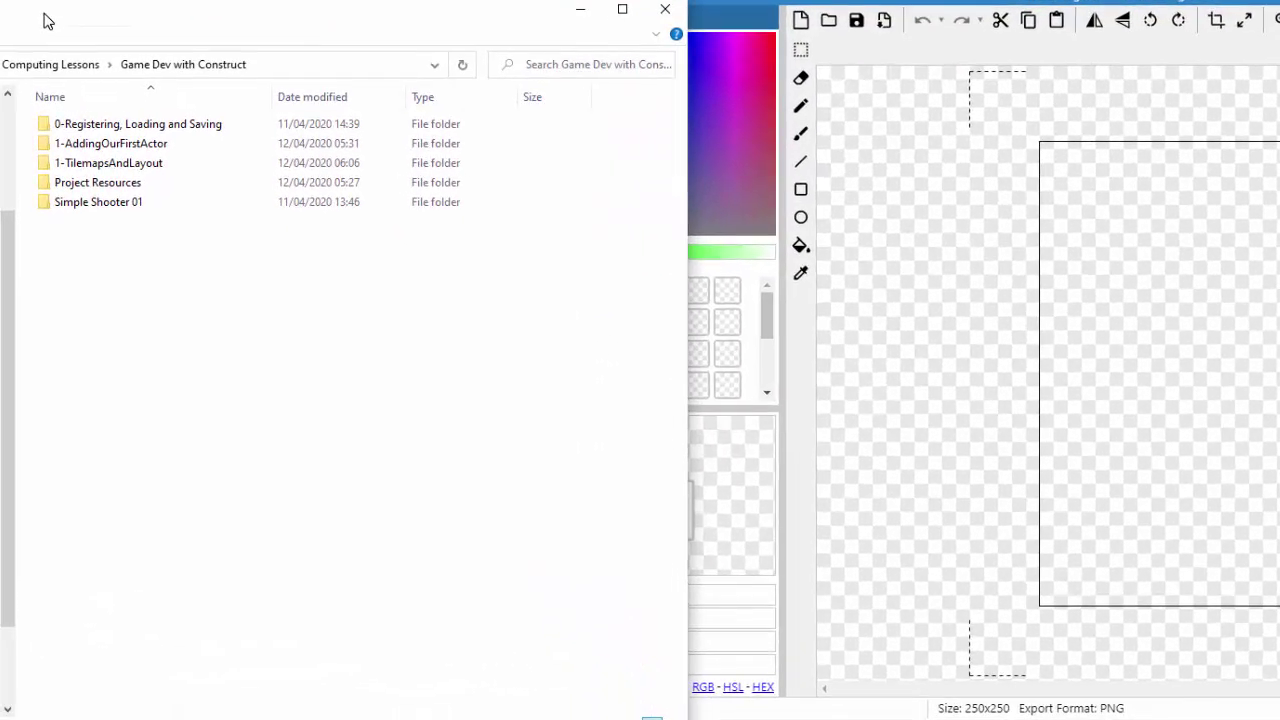
- Drop backgroundColorGrass.png from Project Resources > Backgrounds into the Background image editor
double_click(100, 183)
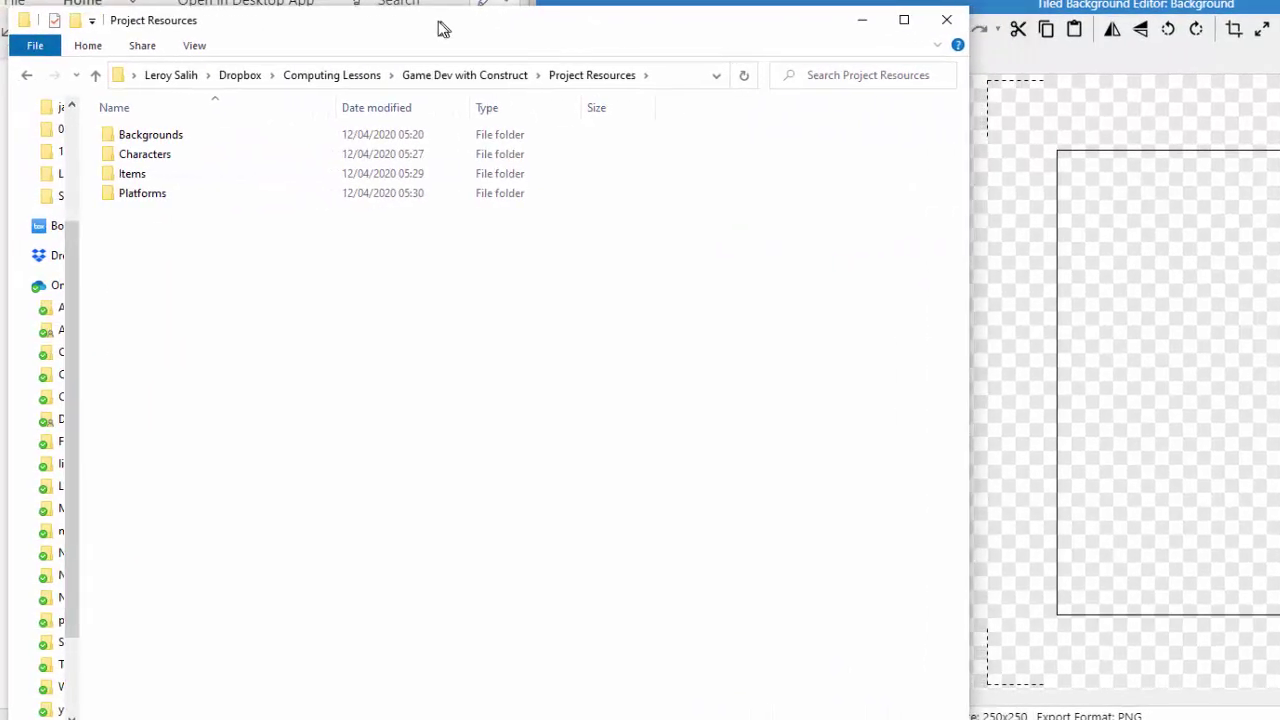
left_click_drag(437, 27, 407, 0)
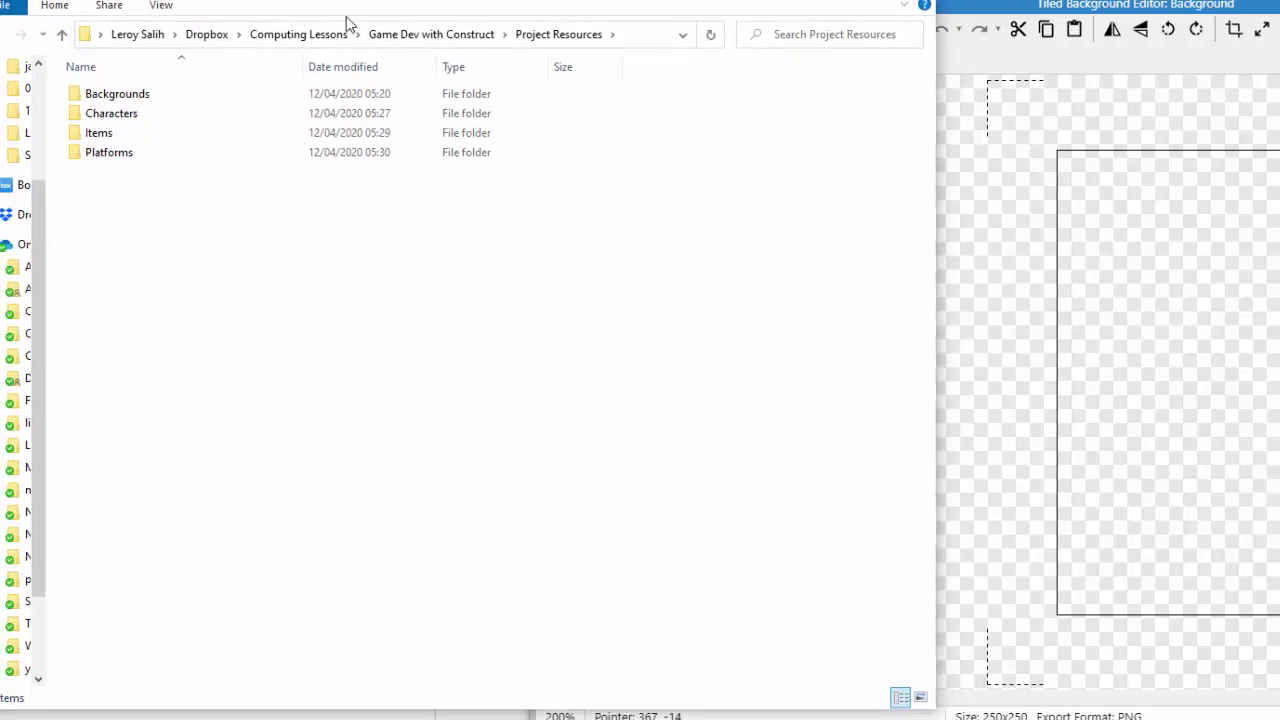
double_click(160, 94)
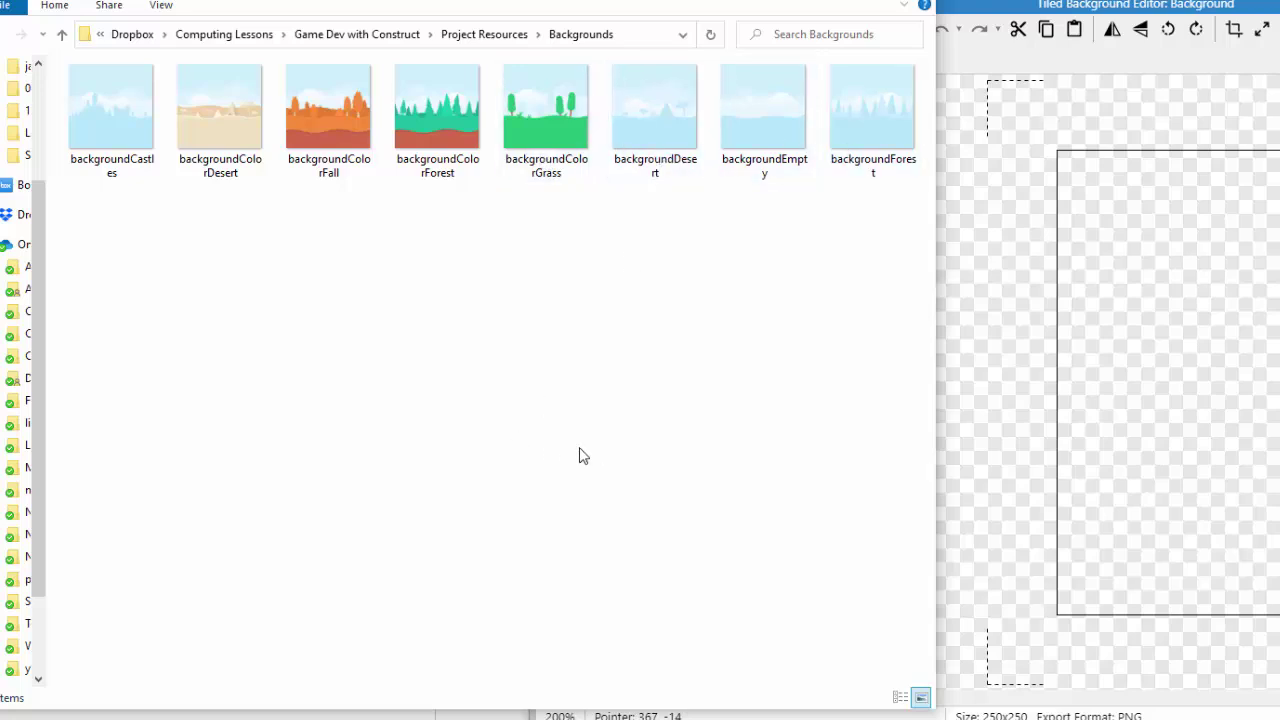
left_click(220, 172)
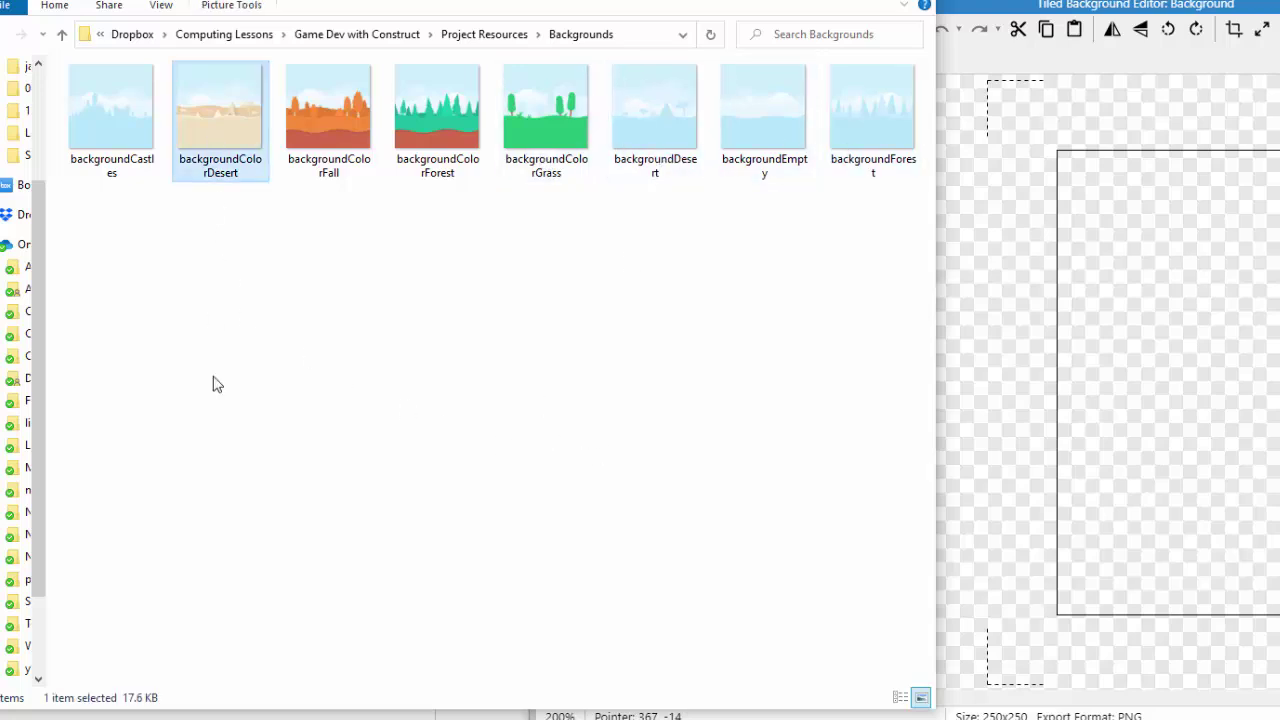
left_click(520, 127)
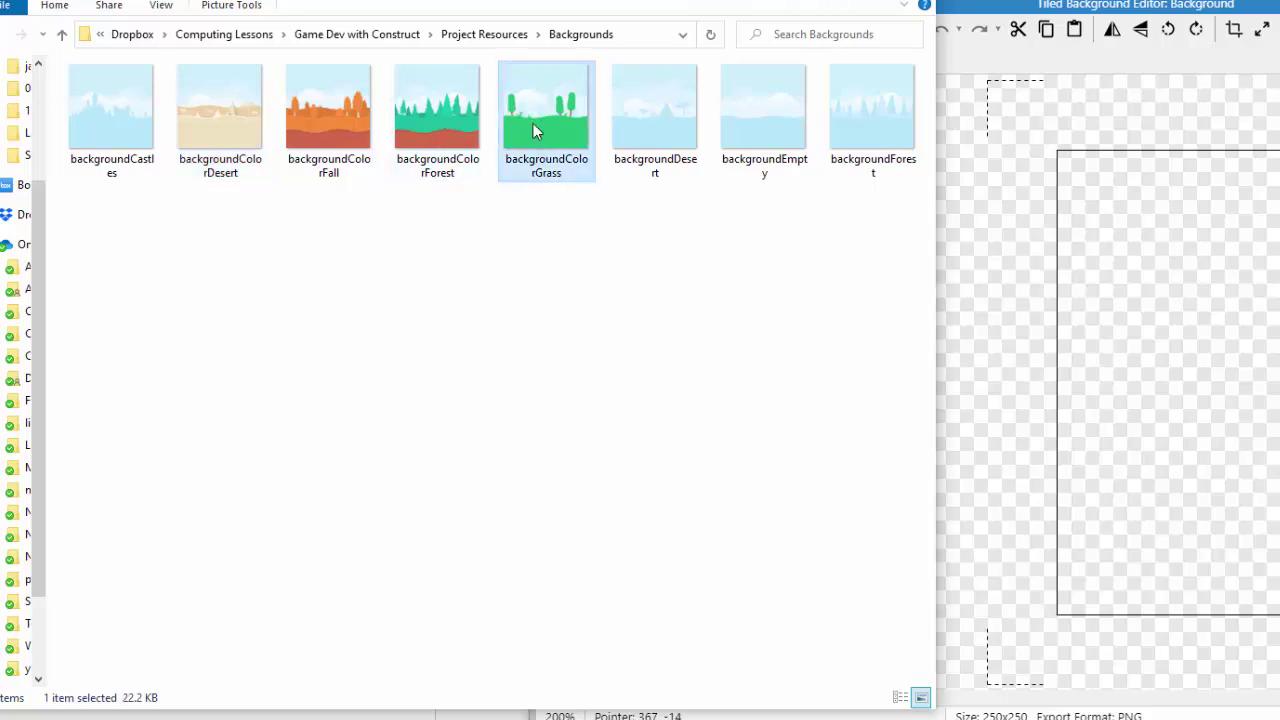
left_click_drag(534, 125, 1258, 405)
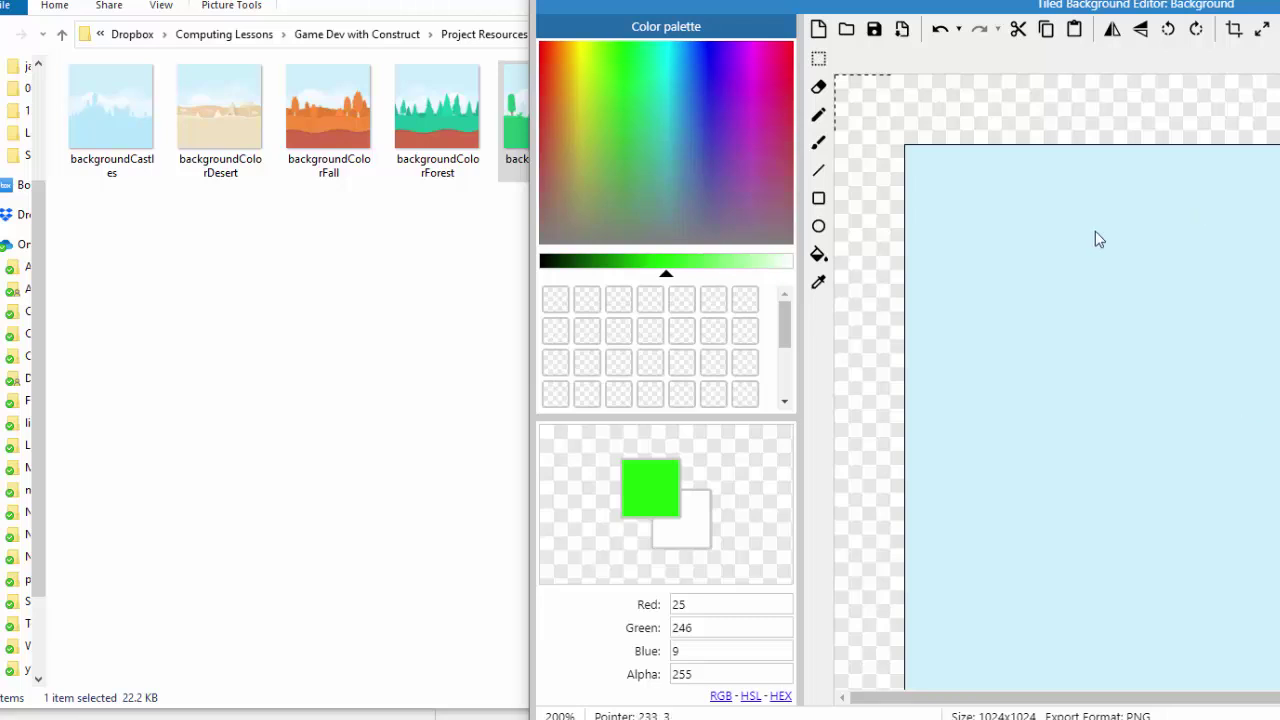
- Check the grass image in the enlarged editor, then close it to apply the image to Background
double_click(1256, 6)
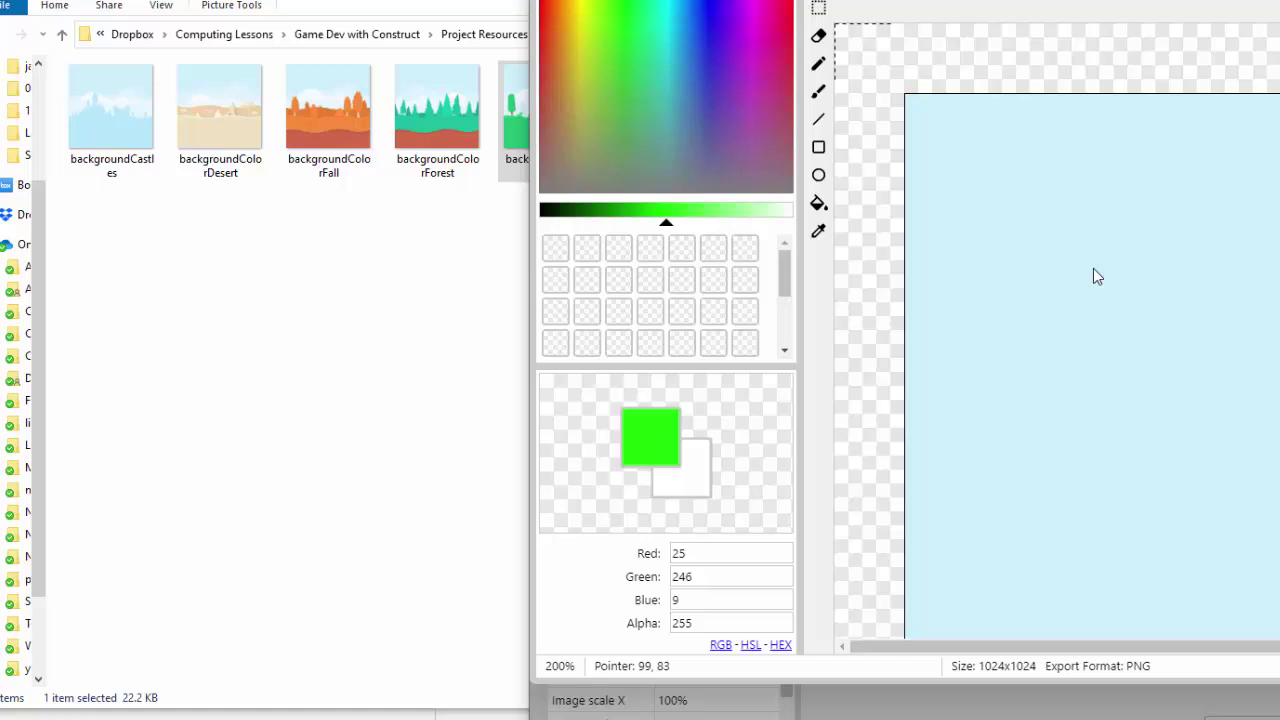
scroll(1097, 277, "down", 2, "ctrl")
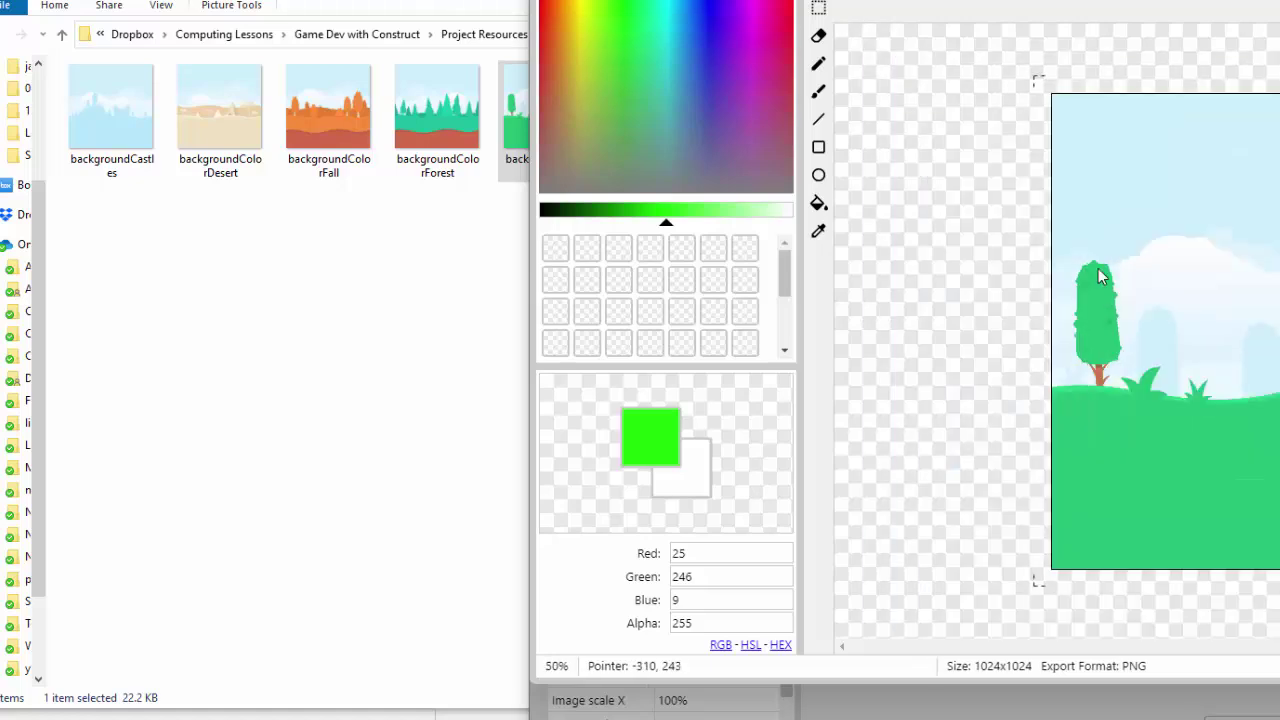
scroll(1097, 277, "down", 1, "ctrl")
scroll(1099, 277, "up", 1, "ctrl")
left_click(1279, 5)
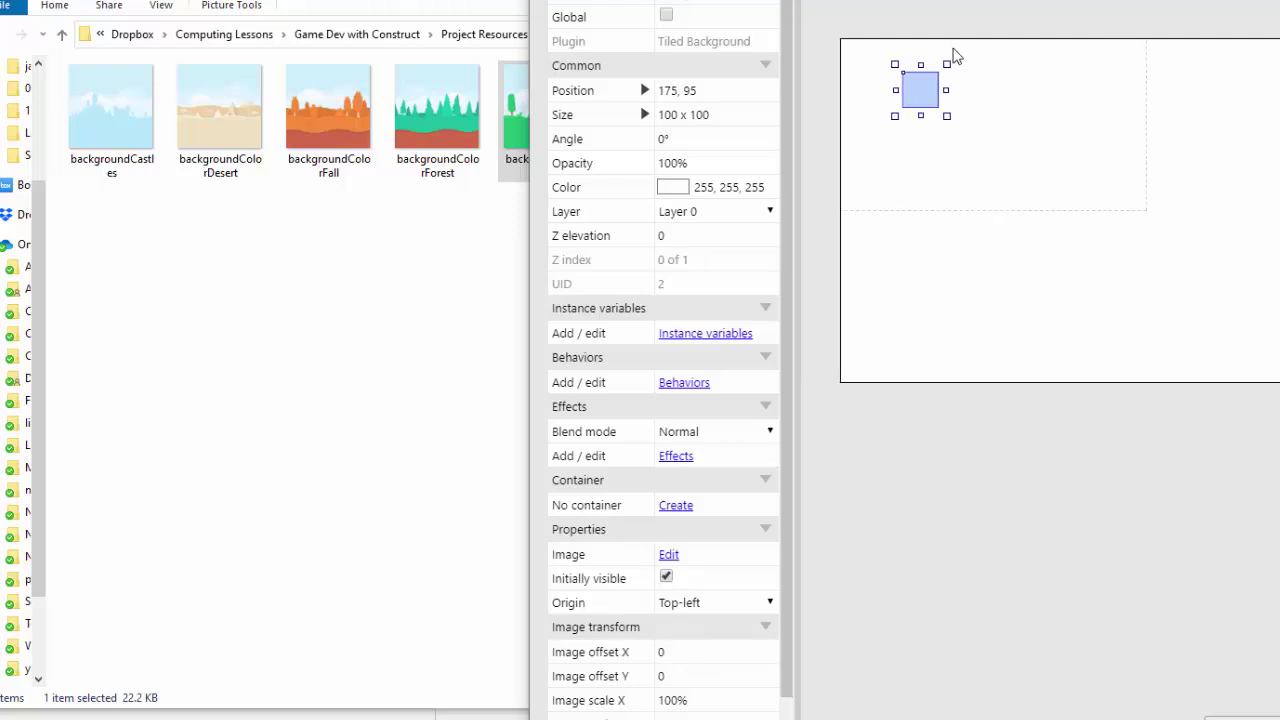
- Move the Background to 4, 2 and stretch it to 1707 x 961 across Level1
left_click_drag(916, 97, 860, 68)
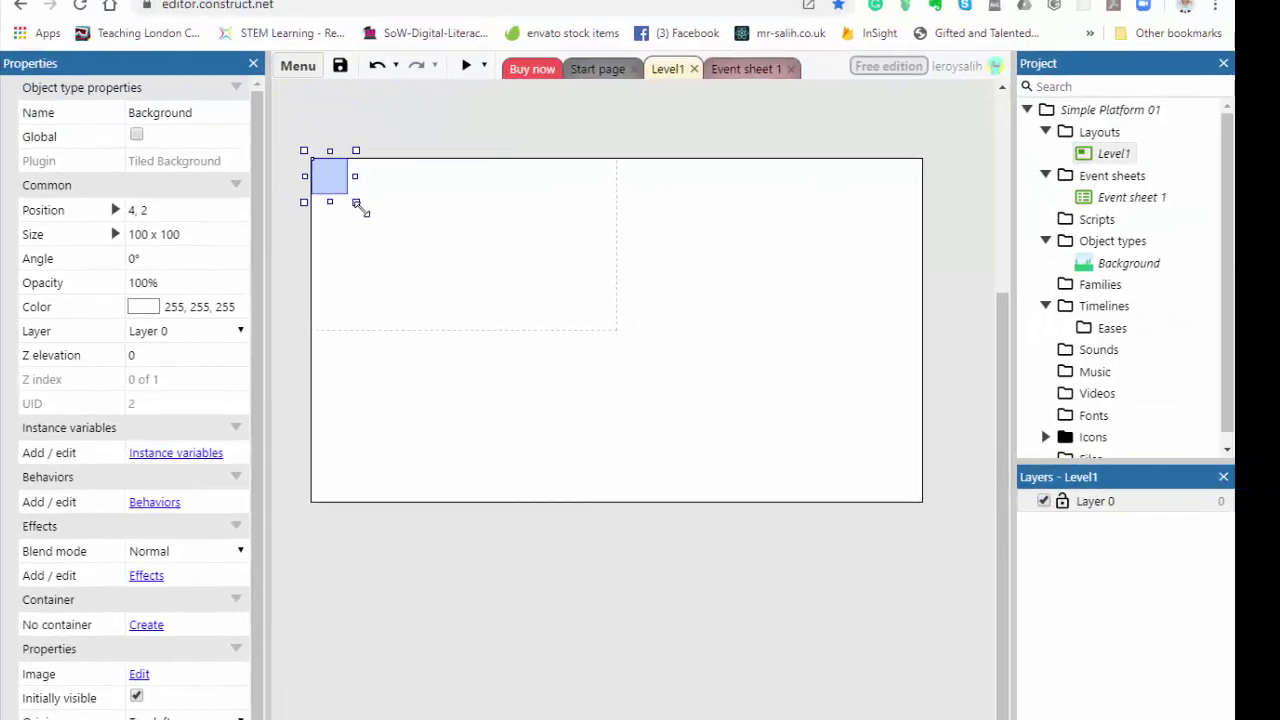
left_click_drag(360, 207, 969, 512)
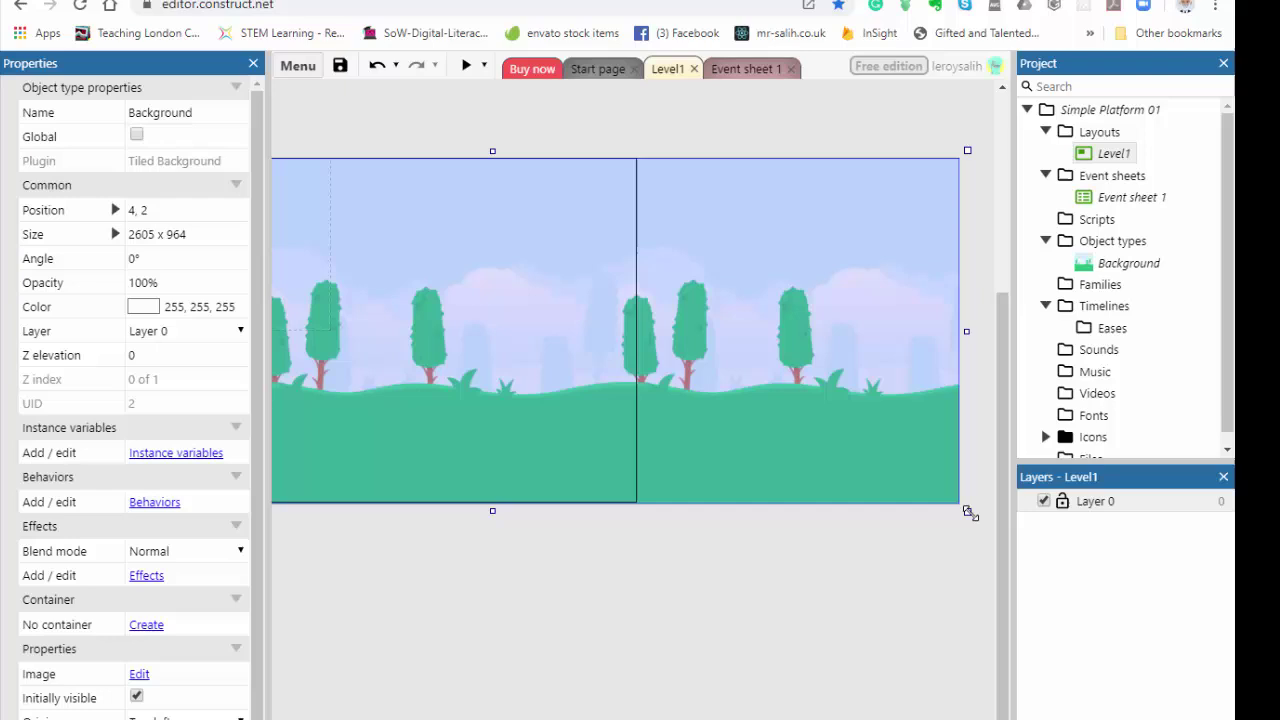
left_click_drag(967, 511, 648, 511)
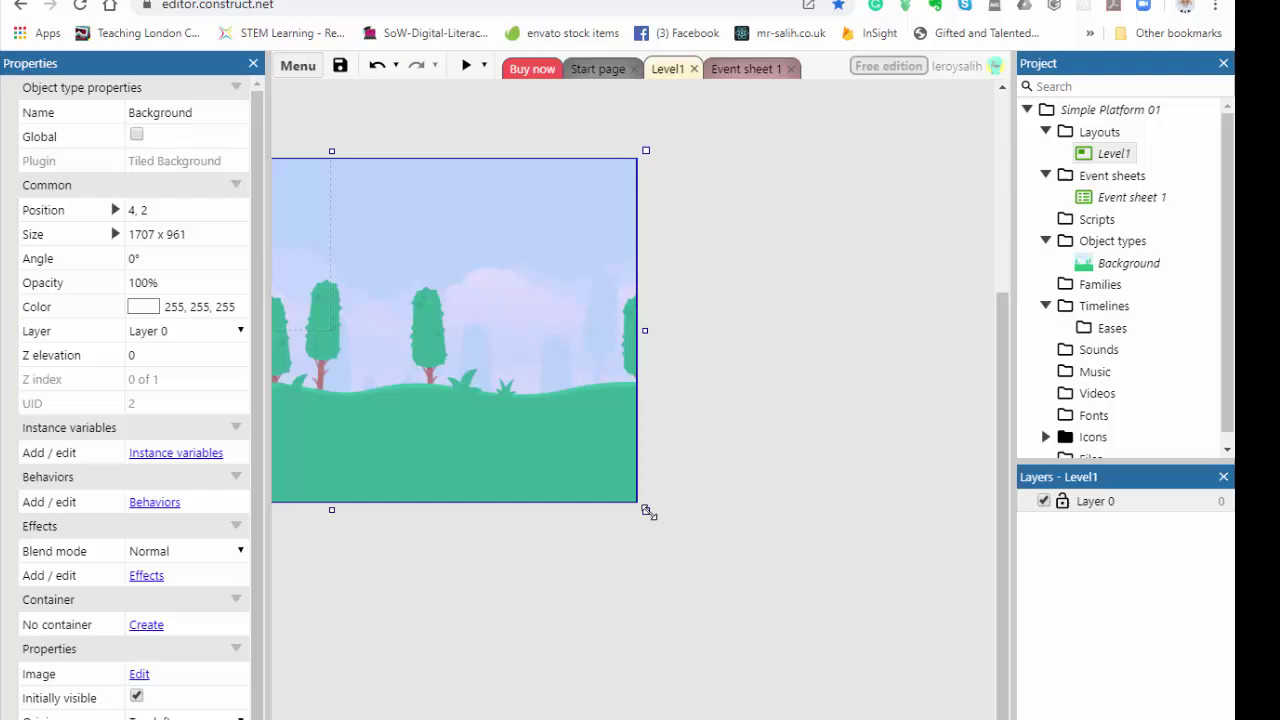
scroll(635, 330, "left", 5)
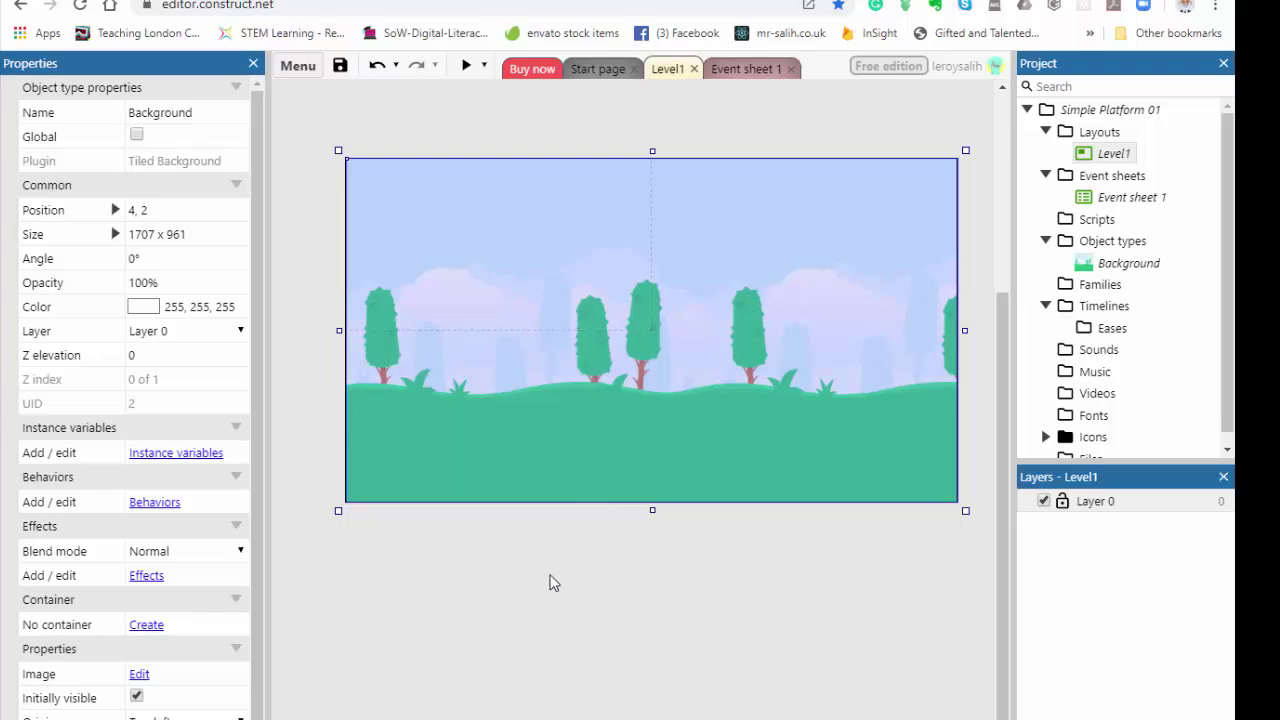
scroll(551, 583, "down", 5, "ctrl")
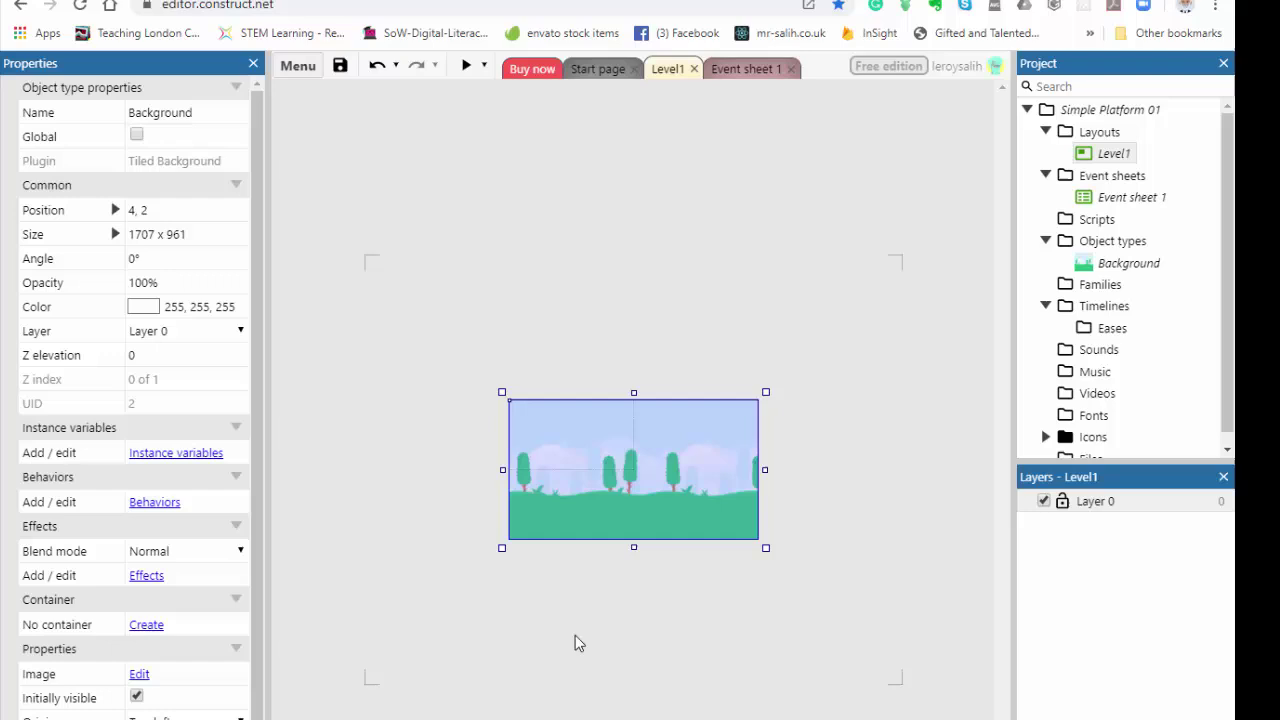
scroll(579, 643, "down", 2, "ctrl")
mouse_move(737, 469)
left_mouse_down()
mouse_move(1036, 467)
mouse_move(743, 485)
left_mouse_up()
scroll(620, 617, "up", 5, "ctrl")
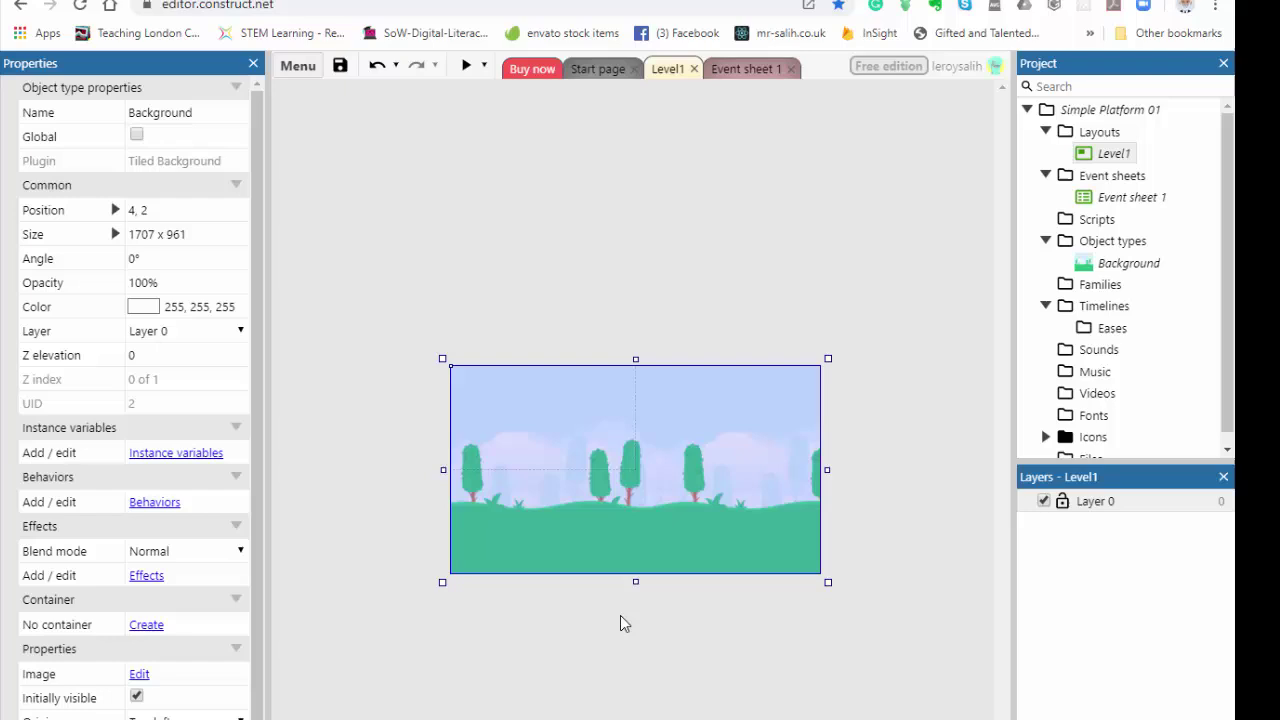
scroll(620, 616, "up", 2, "ctrl")
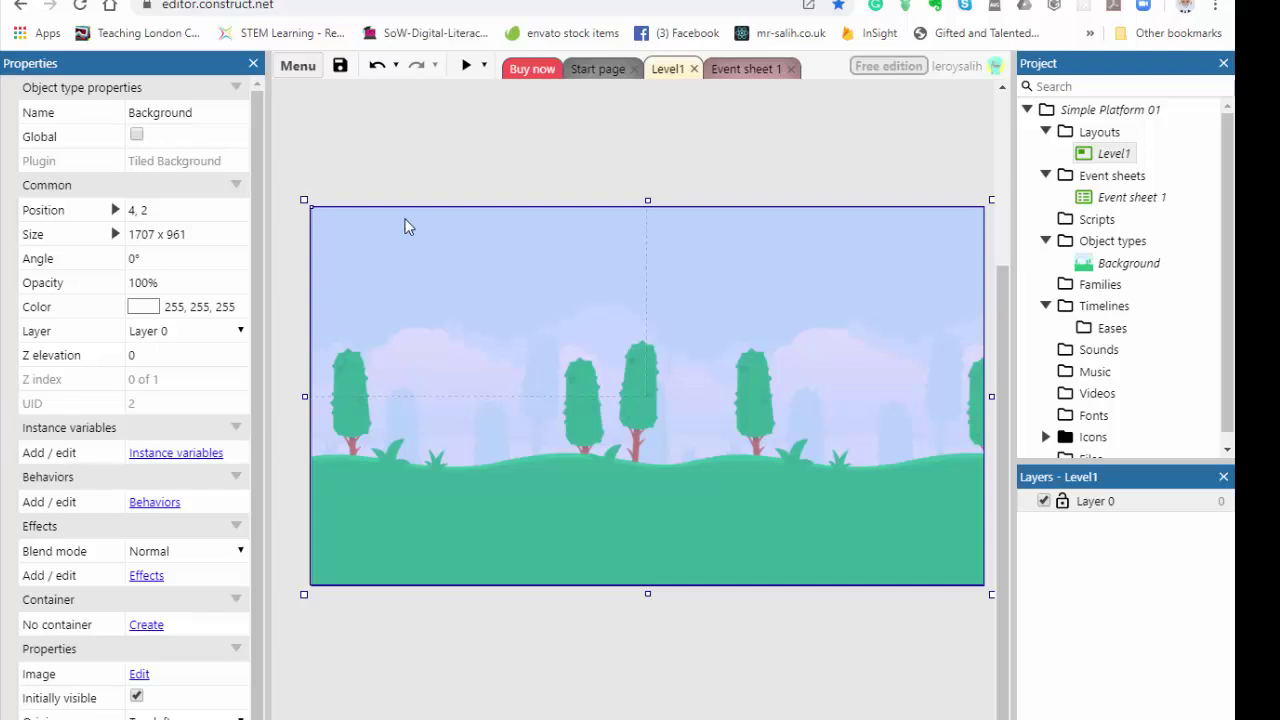
- Preview the Level1 game and close the preview window
left_click(466, 65)
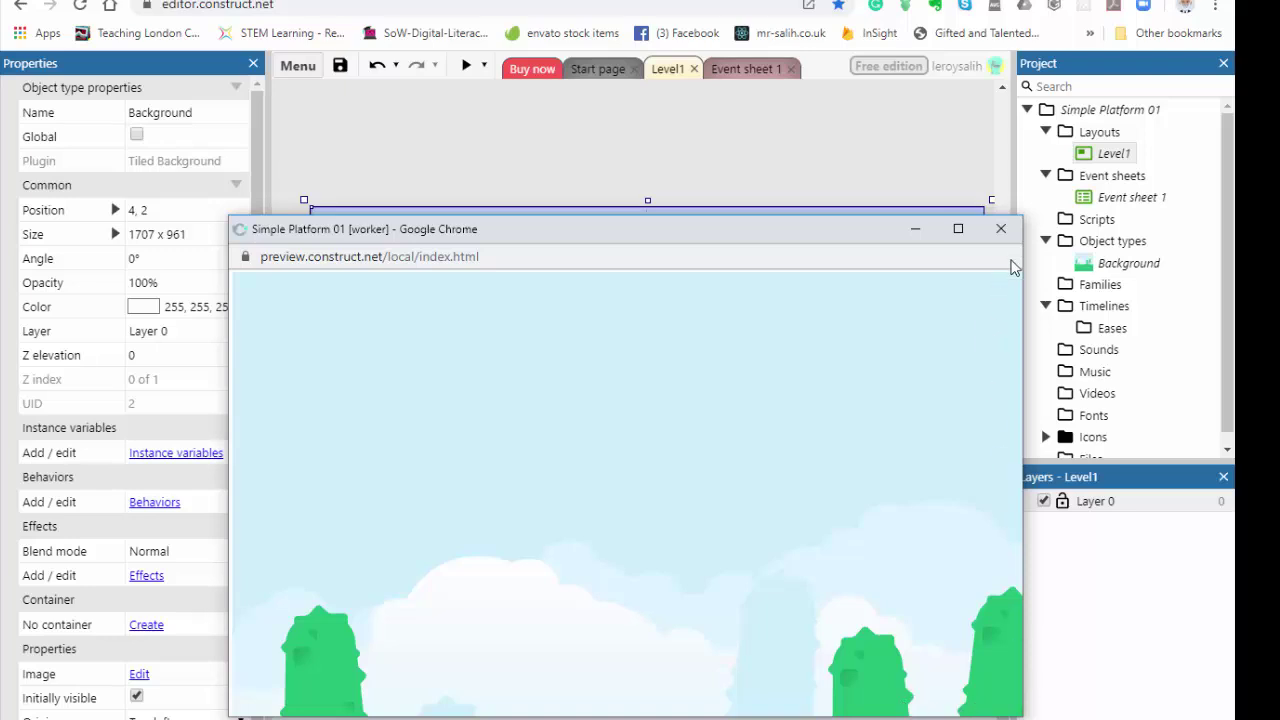
left_click(1002, 230)
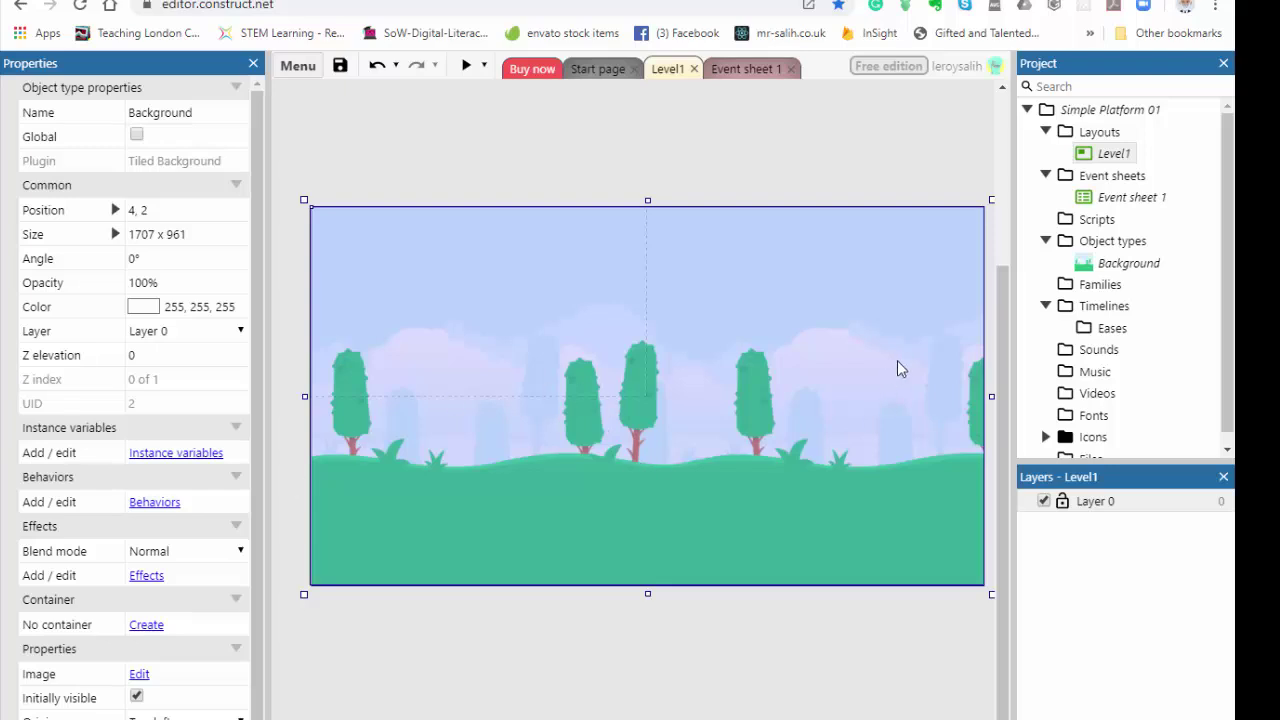
- Insert a second Tiled Background object, TiledBackground, and place it at 238, 233 in Level1
left_click(1101, 247)
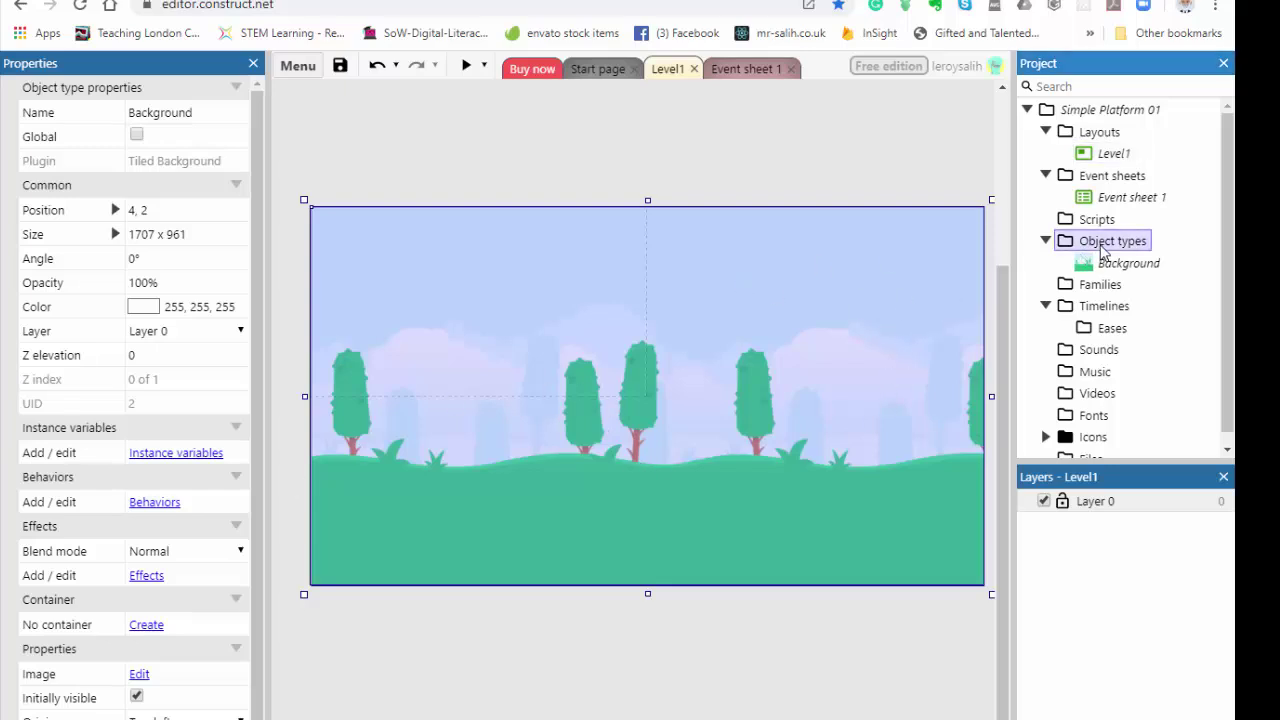
right_click(1101, 250)
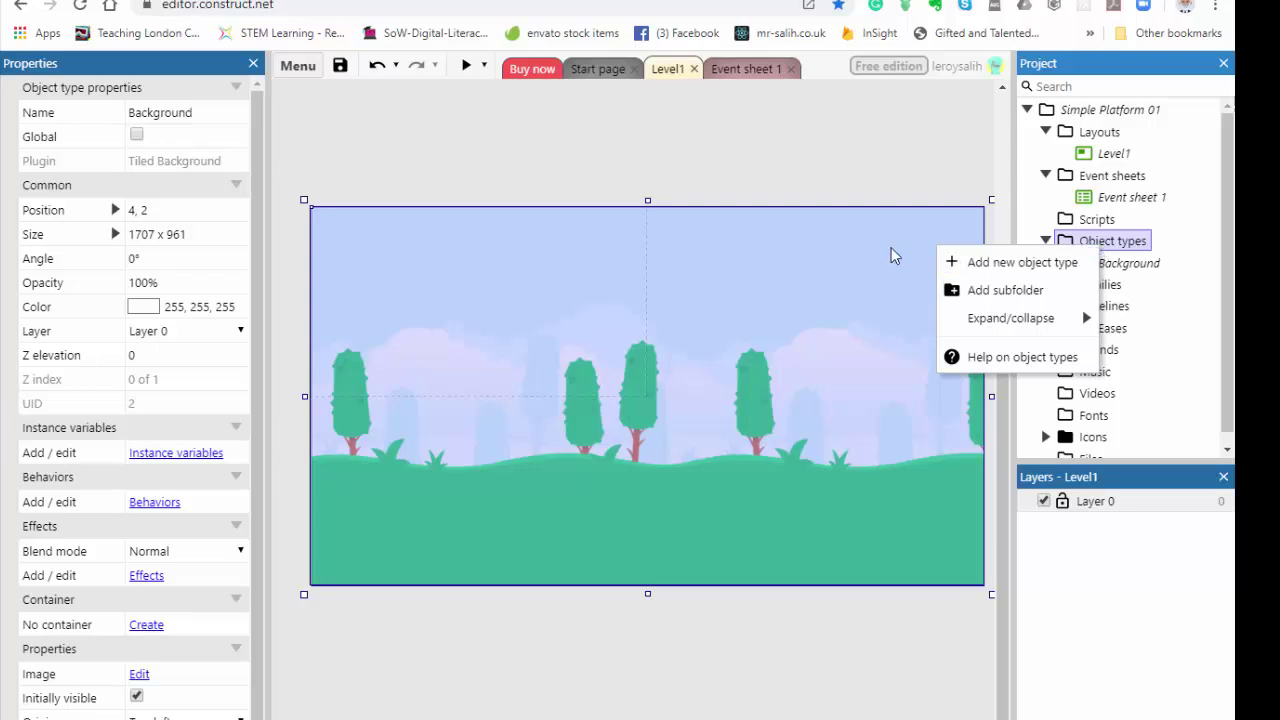
left_click(811, 170)
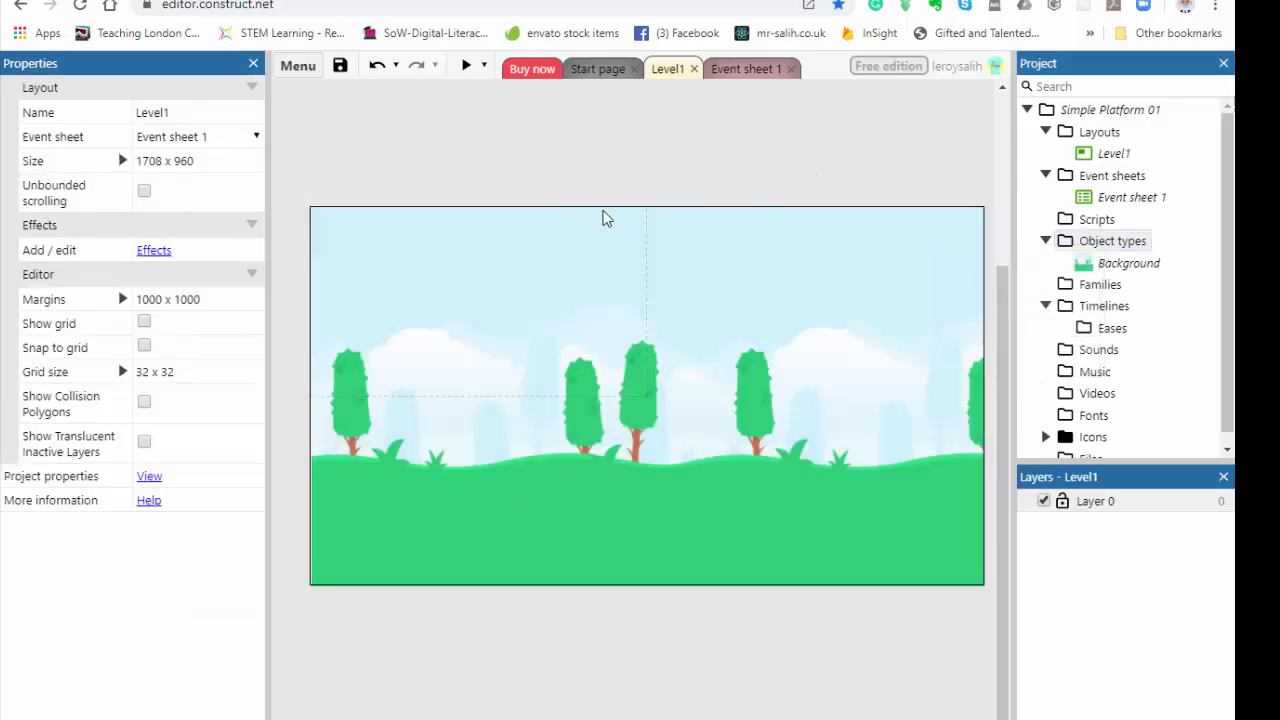
right_click(560, 265)
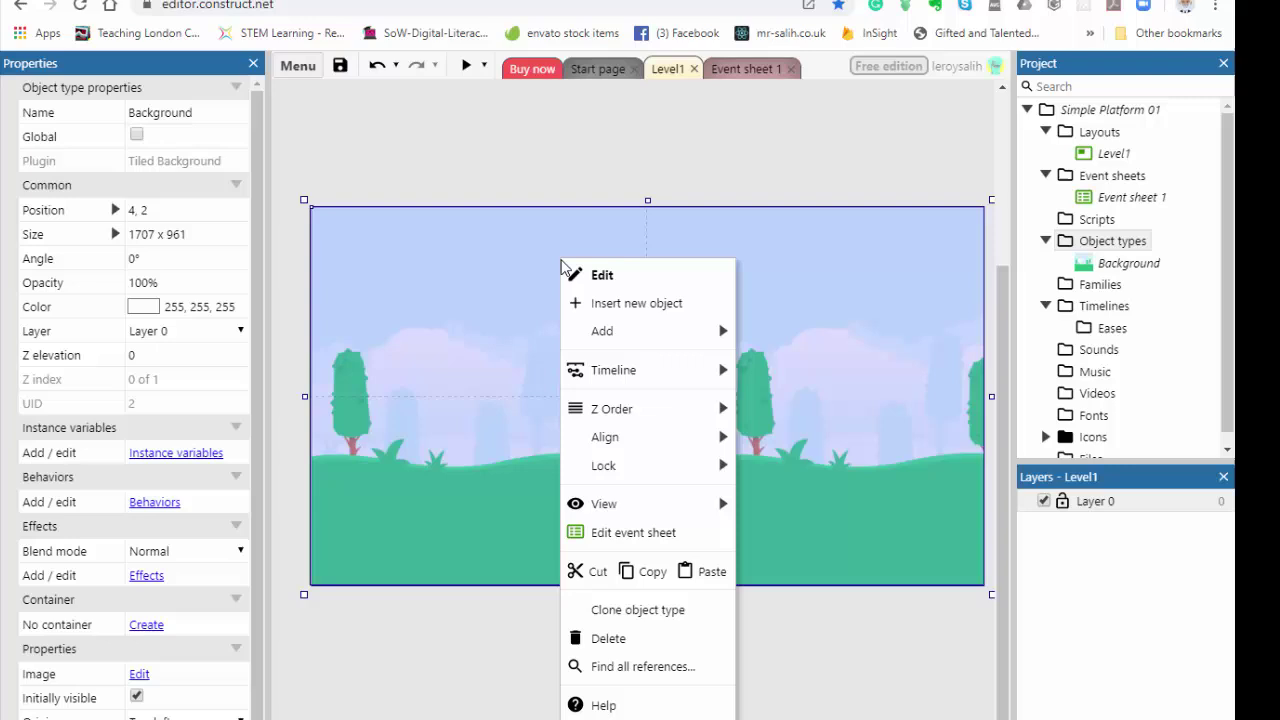
left_click(623, 304)
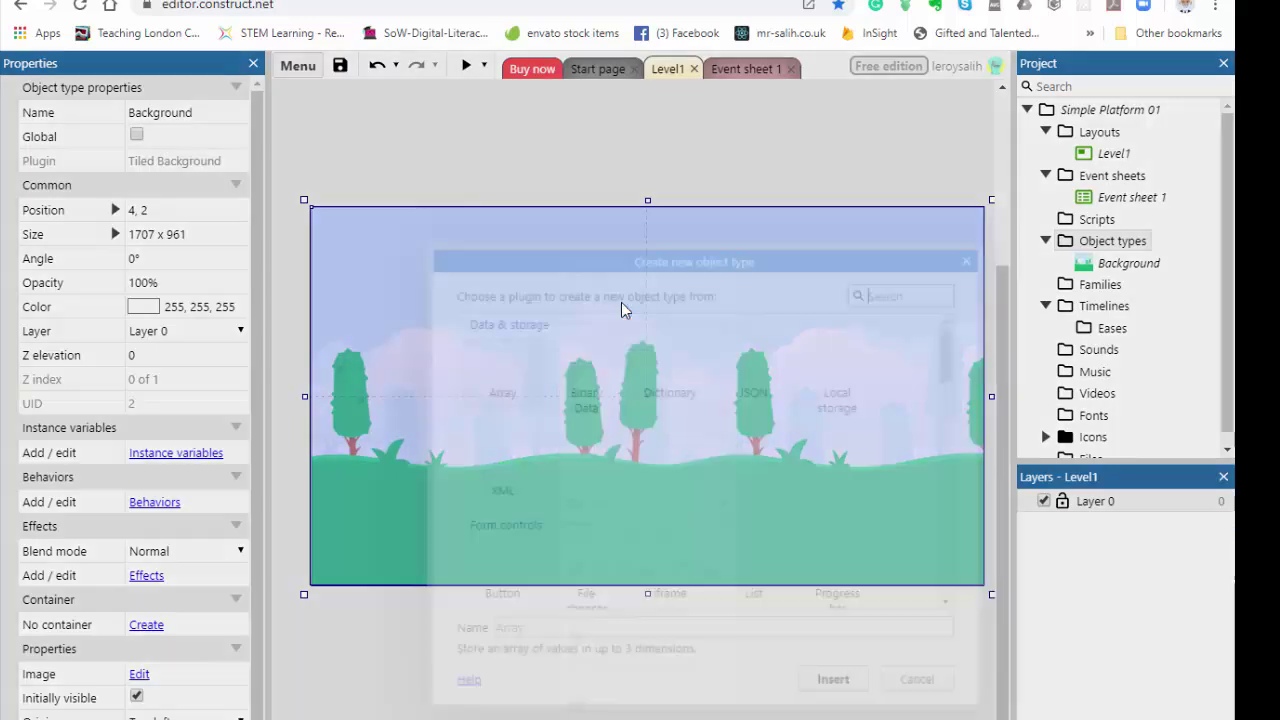
type("Tile")
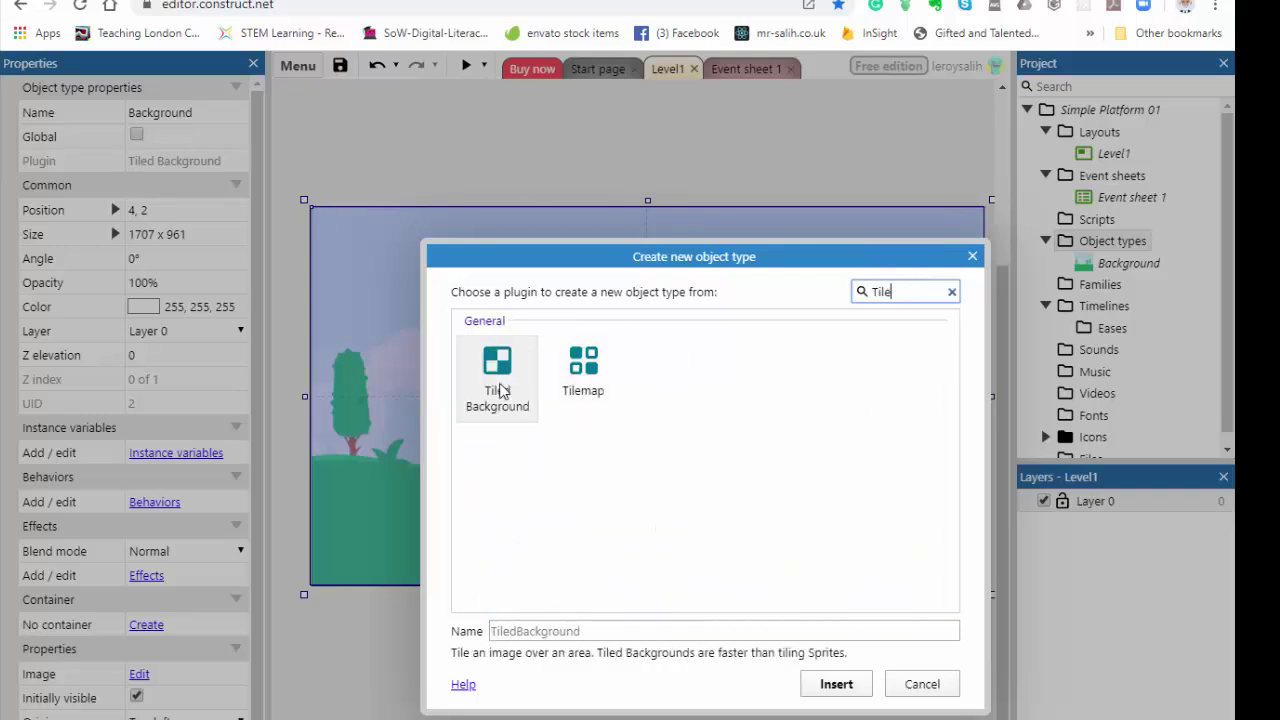
double_click(497, 375)
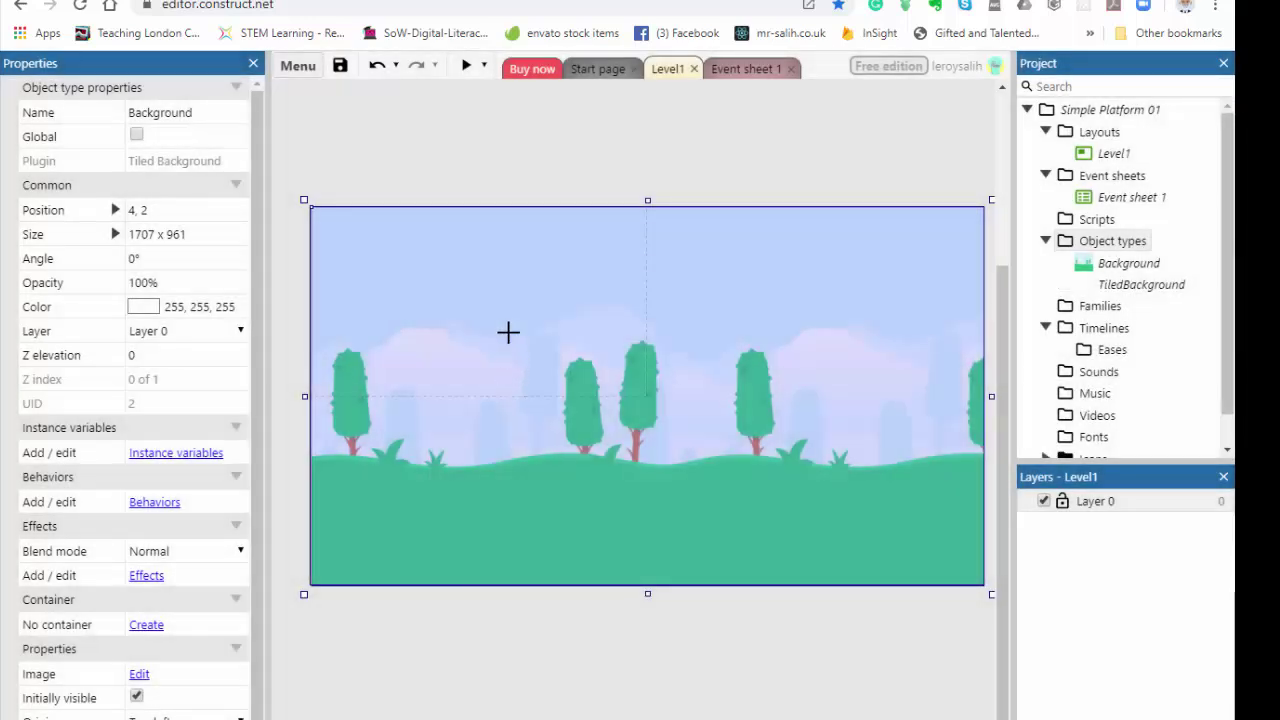
left_click(403, 298)
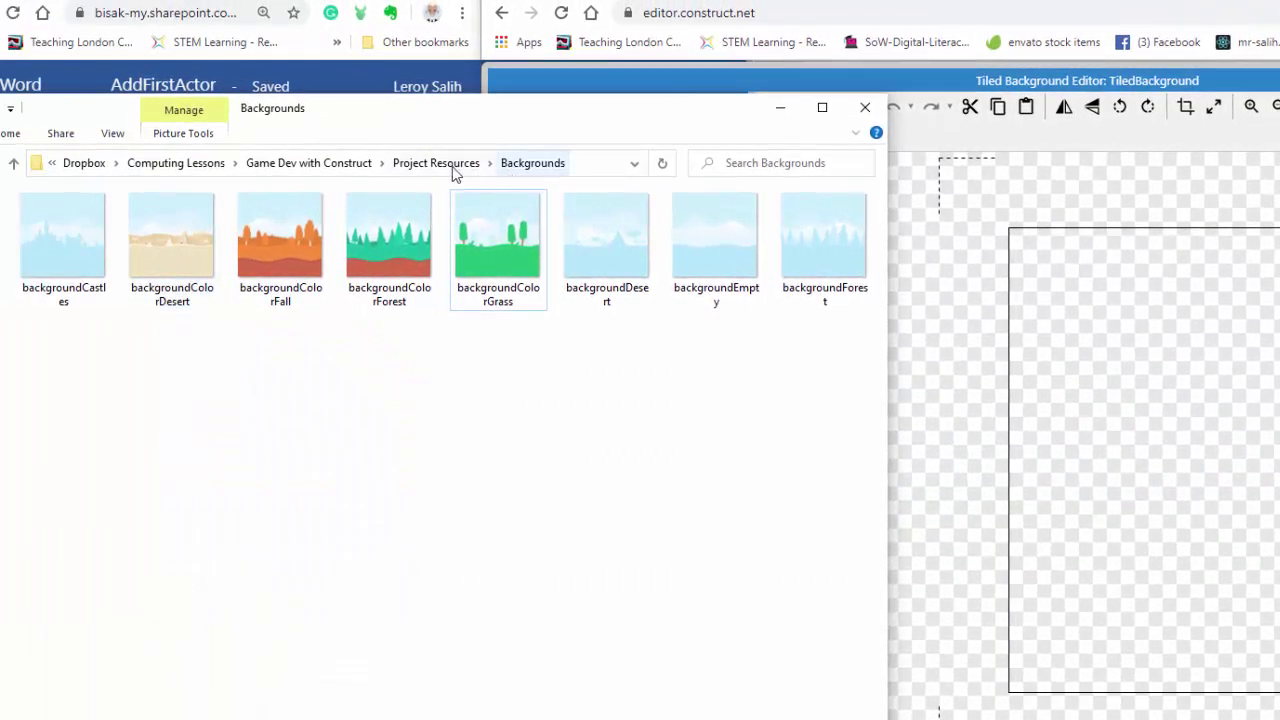
- Load grassHalfMid.png from Project Resources > Platforms as the TiledBackground's image
left_click(428, 170)
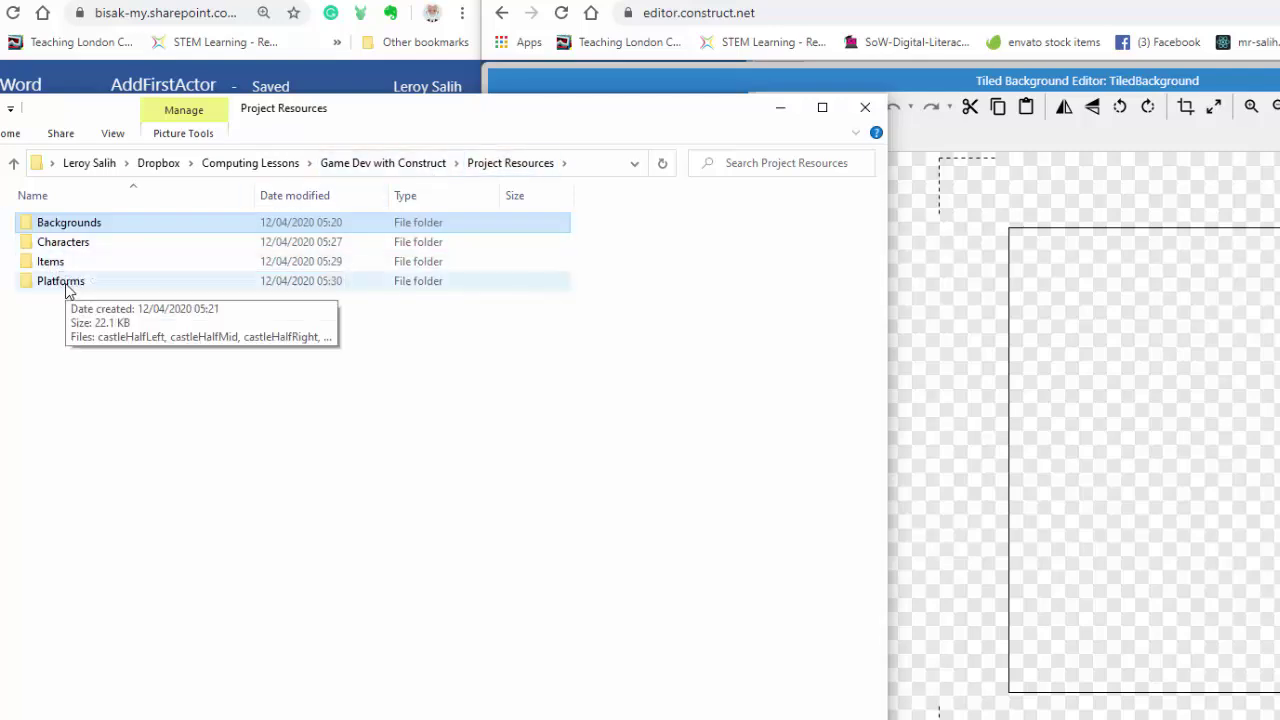
double_click(62, 283)
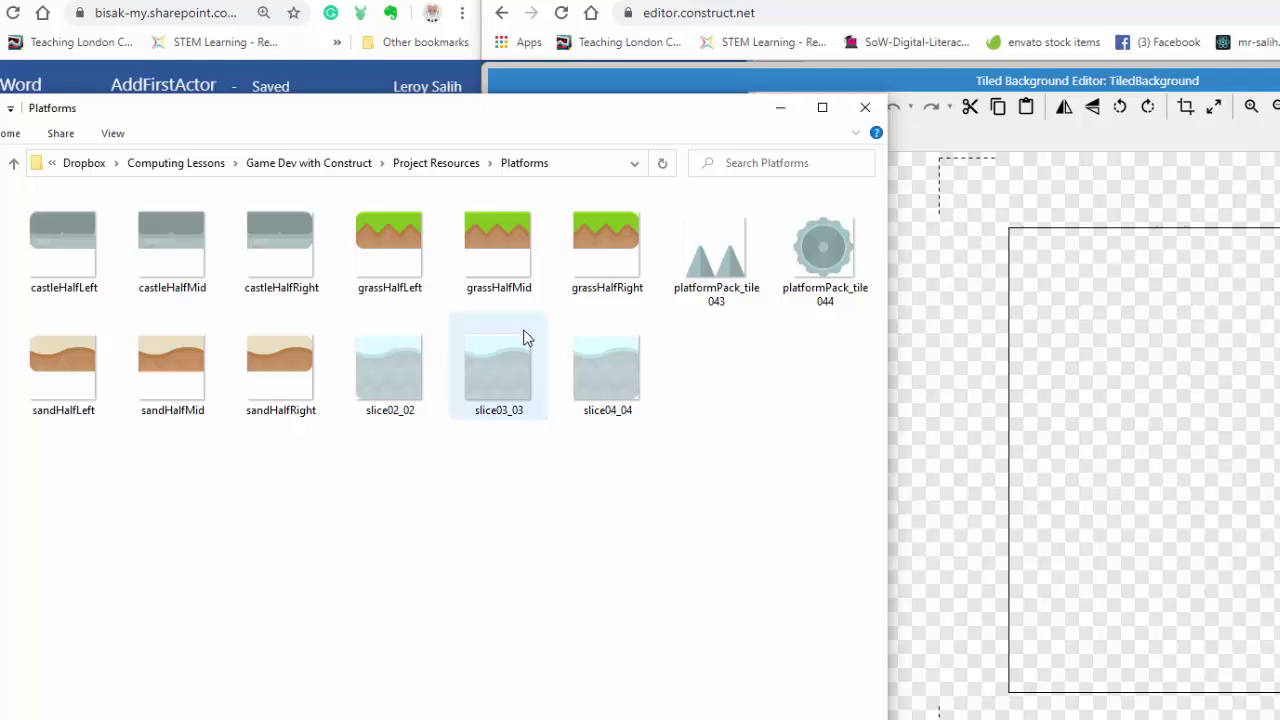
left_click(505, 285)
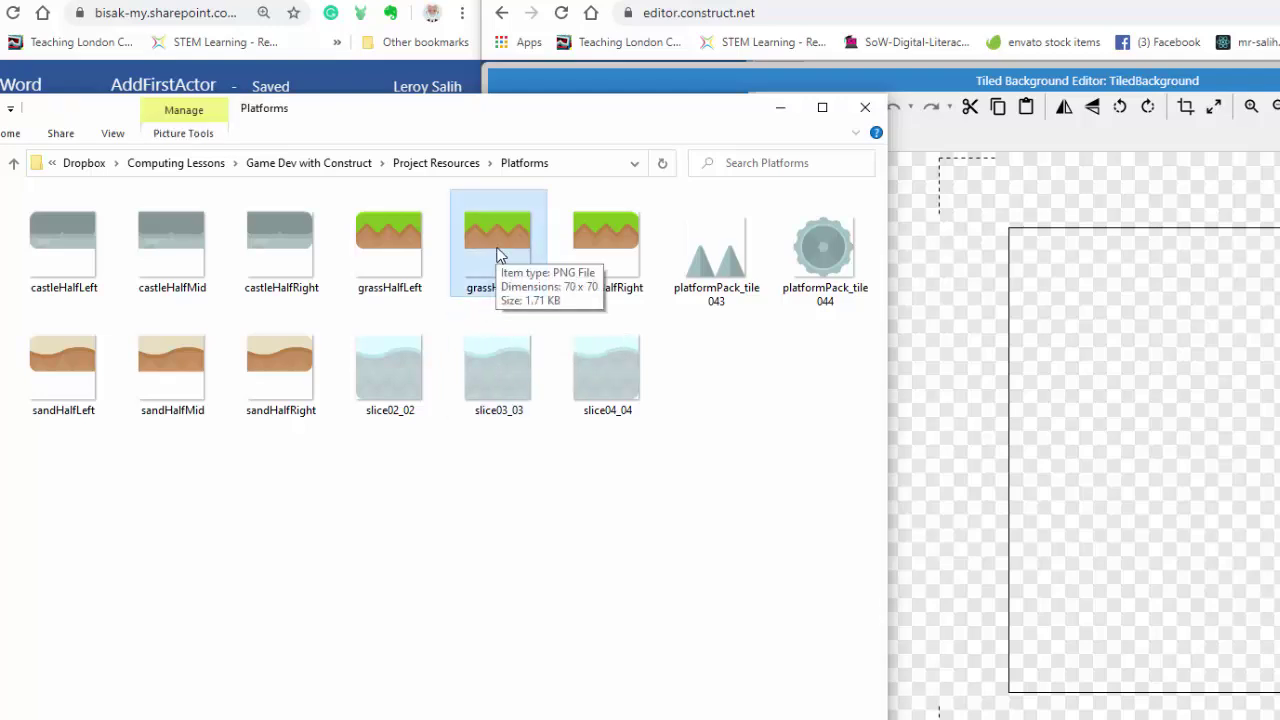
left_click_drag(496, 236, 1232, 512)
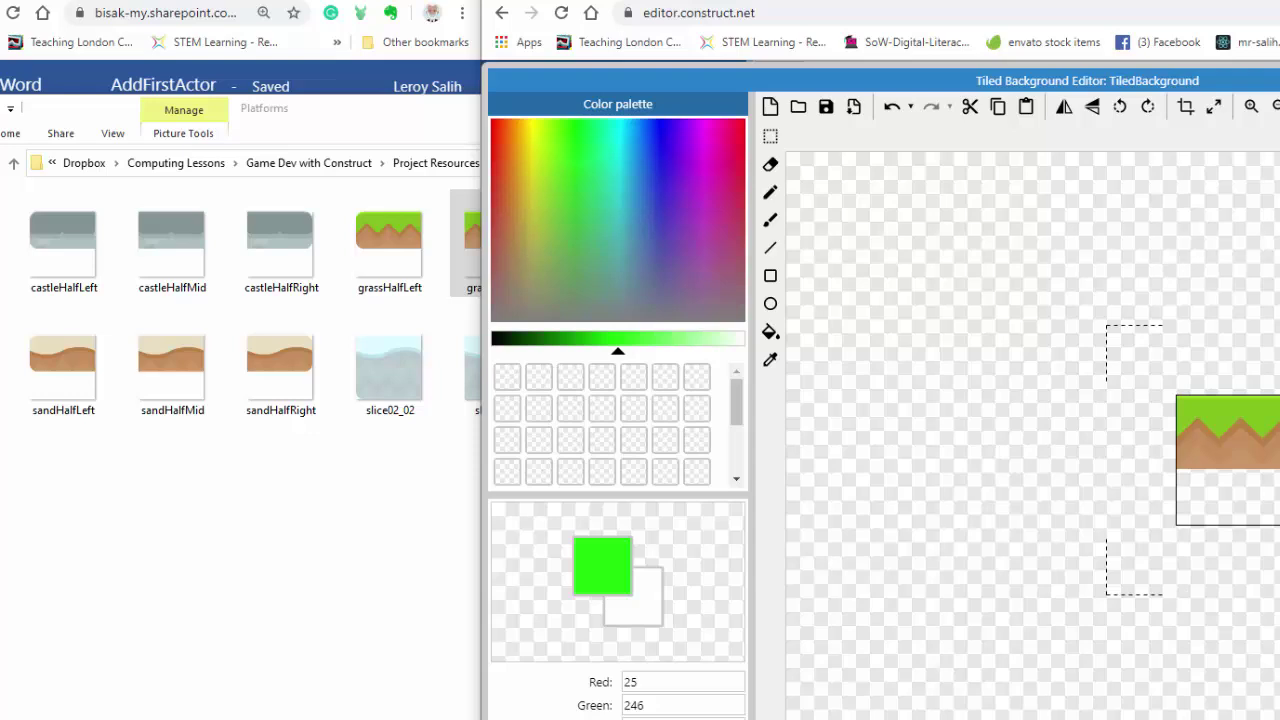
- Back in the layout, shorten the grass tile to 44 pixels high
key("Escape")
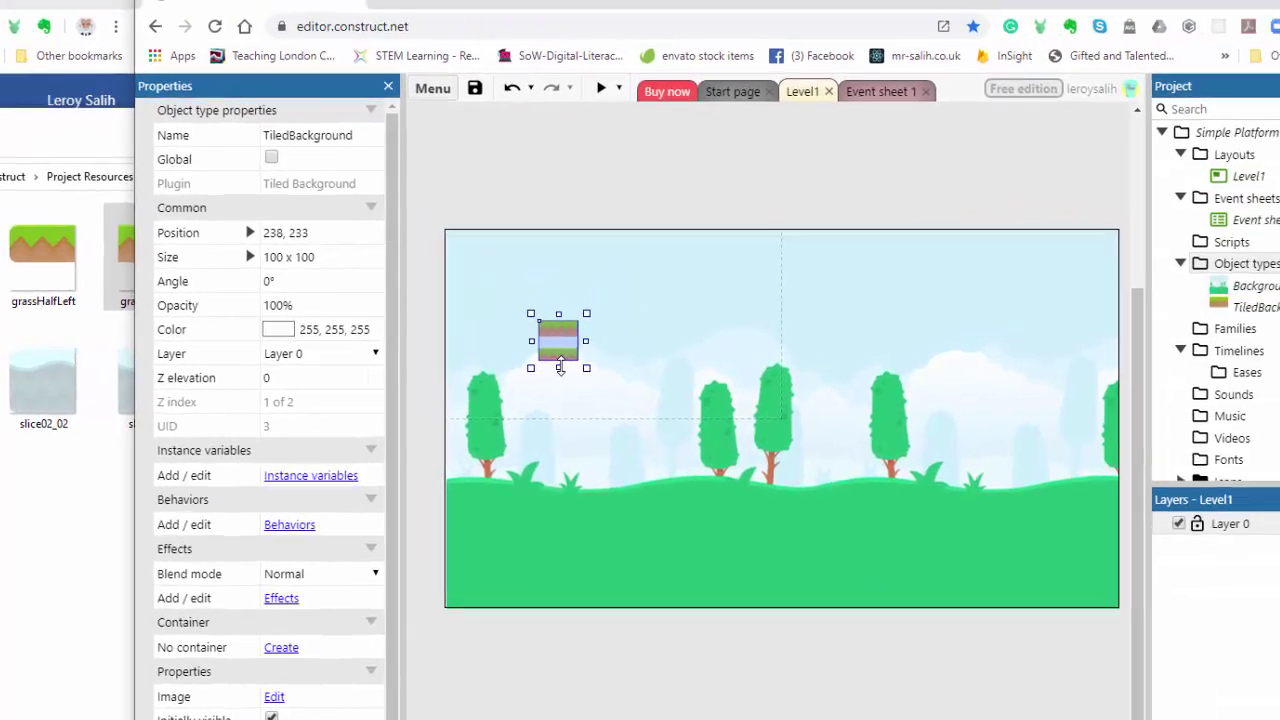
left_click_drag(906, 354, 905, 339)
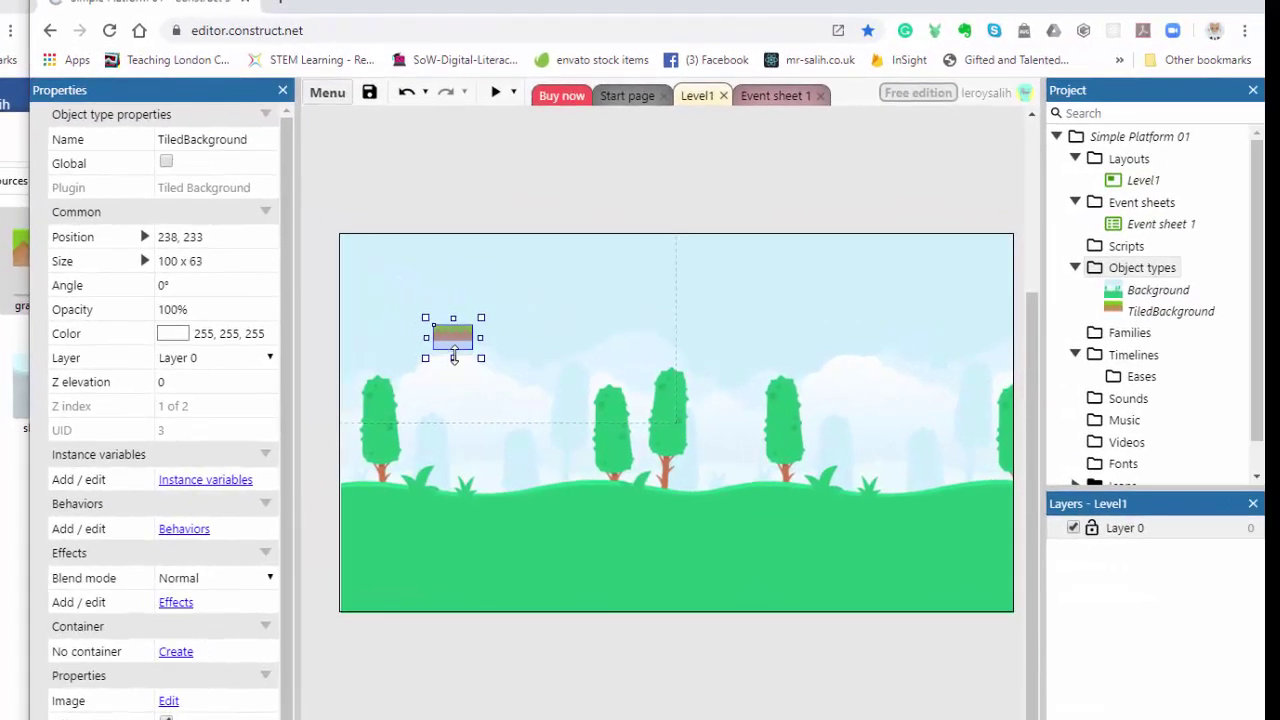
left_click_drag(453, 357, 453, 350)
- Widen the grass platform to 246 and move it to 28, 286 in the upper left
scroll(476, 406, "up", 1, "ctrl")
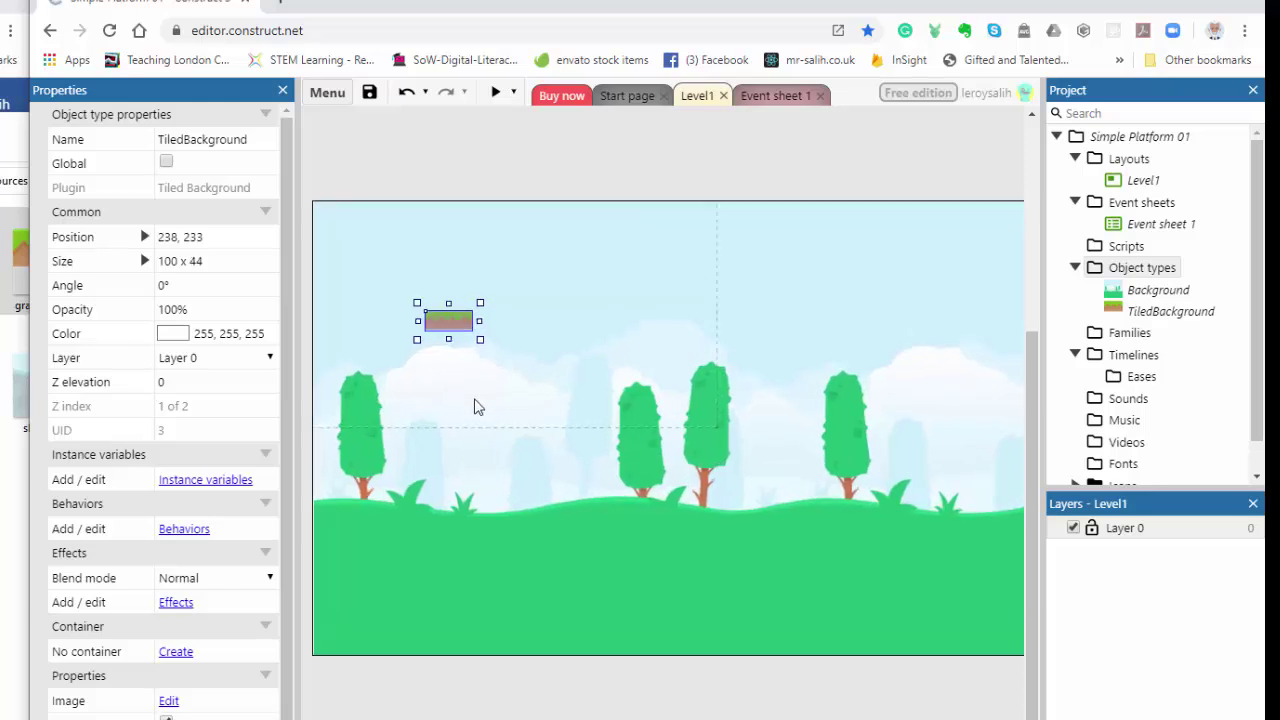
scroll(476, 406, "up", 1, "ctrl")
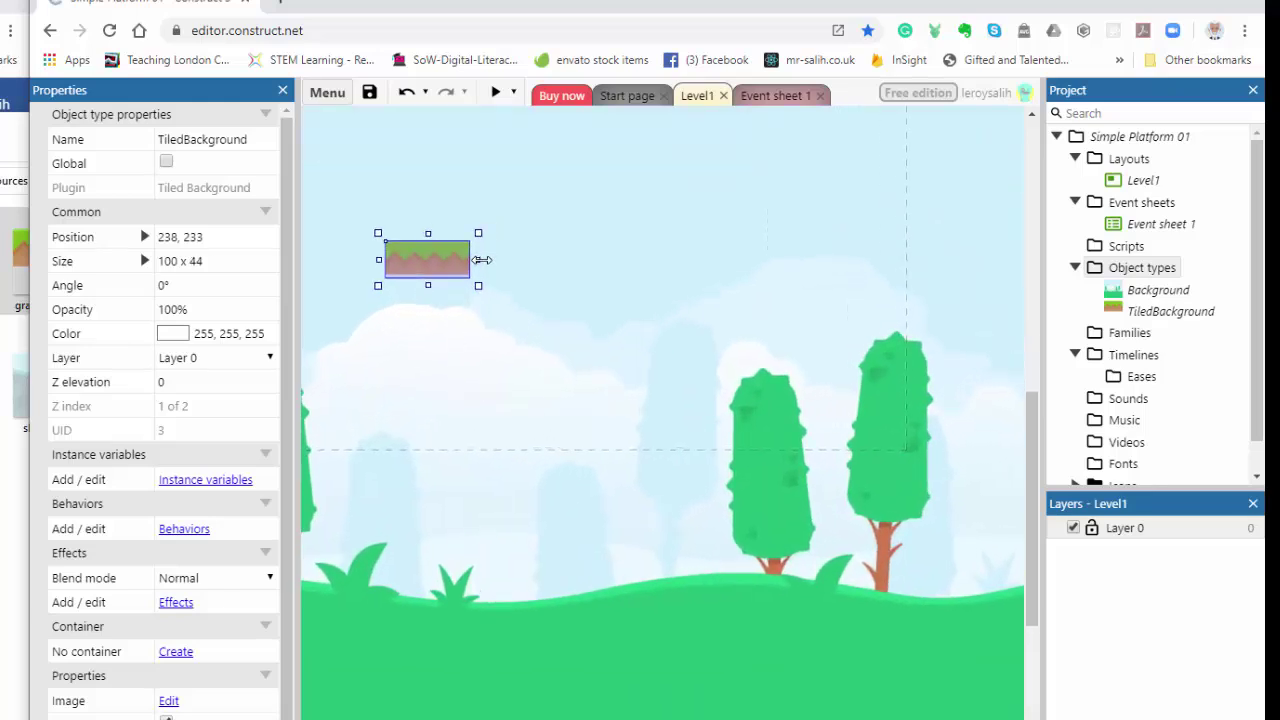
left_click_drag(481, 260, 588, 272)
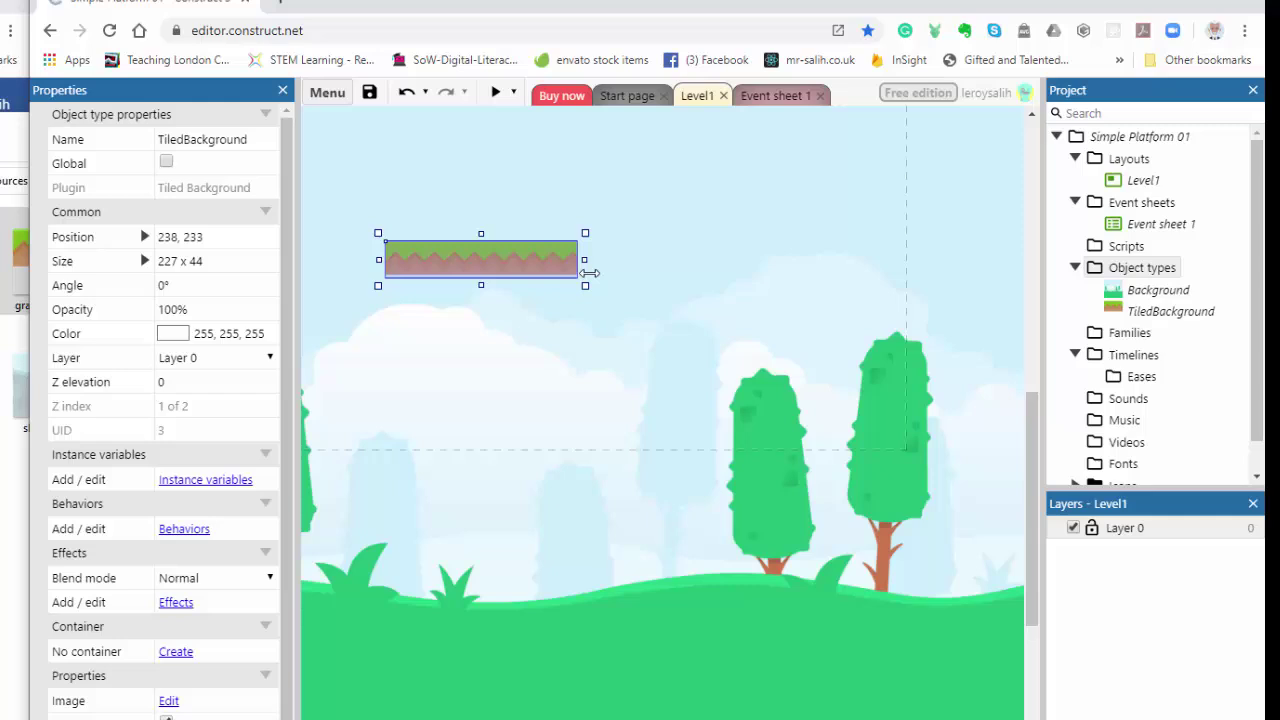
left_click_drag(588, 272, 604, 273)
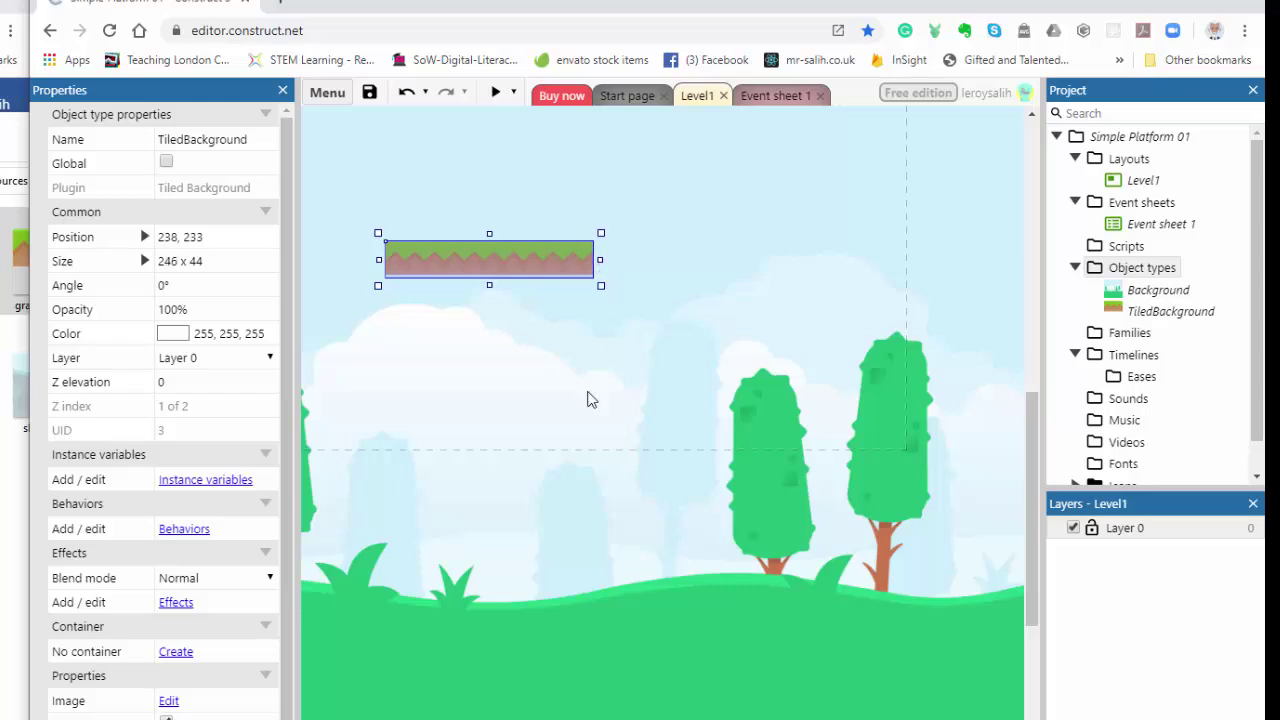
scroll(577, 420, "down", 5, "ctrl")
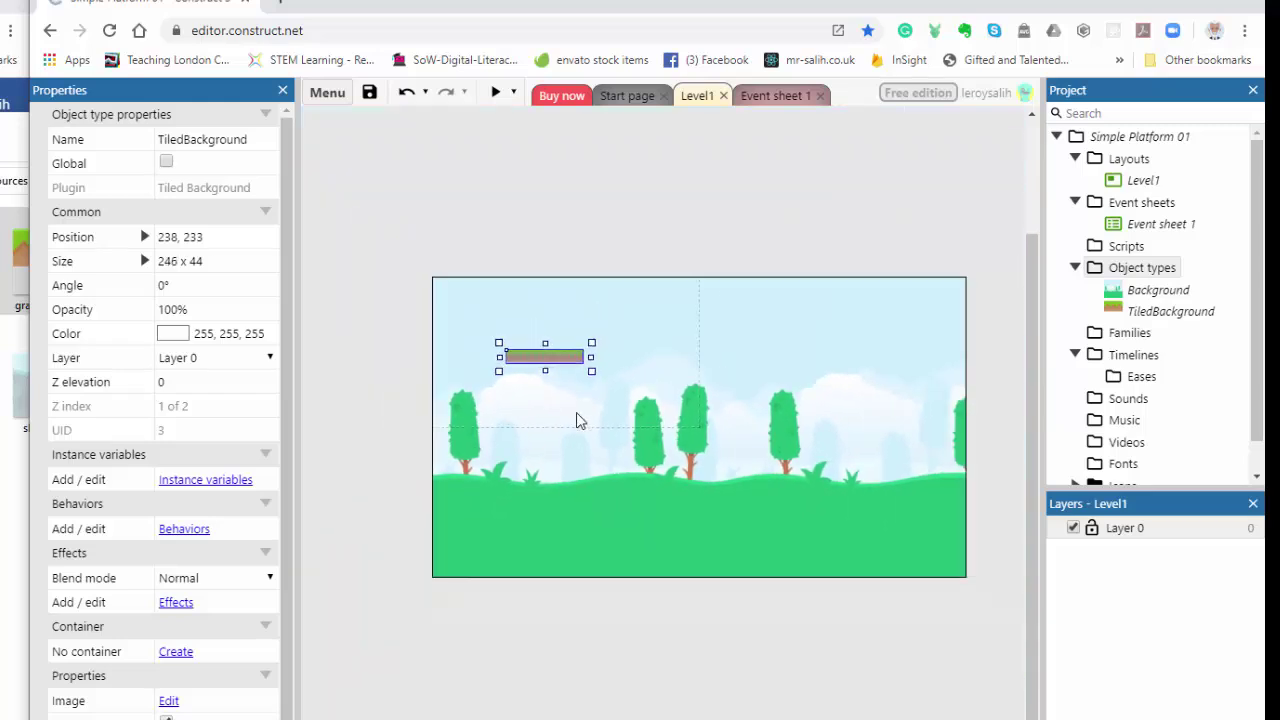
scroll(577, 420, "down", 1, "ctrl")
left_click_drag(560, 380, 499, 398)
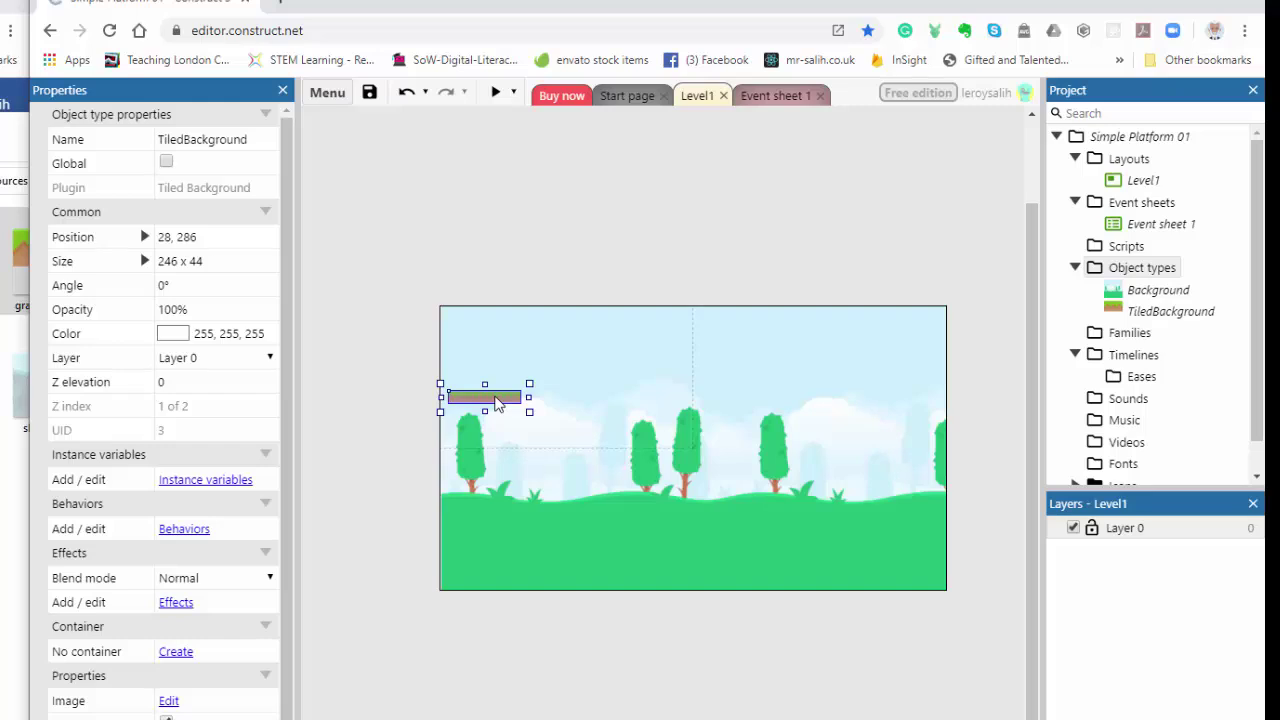
- Duplicate the platform into seven grass platforms across Level1, the newest 318 x 44 at 1358, 288
left_click_drag(489, 404, 883, 408, "ctrl")
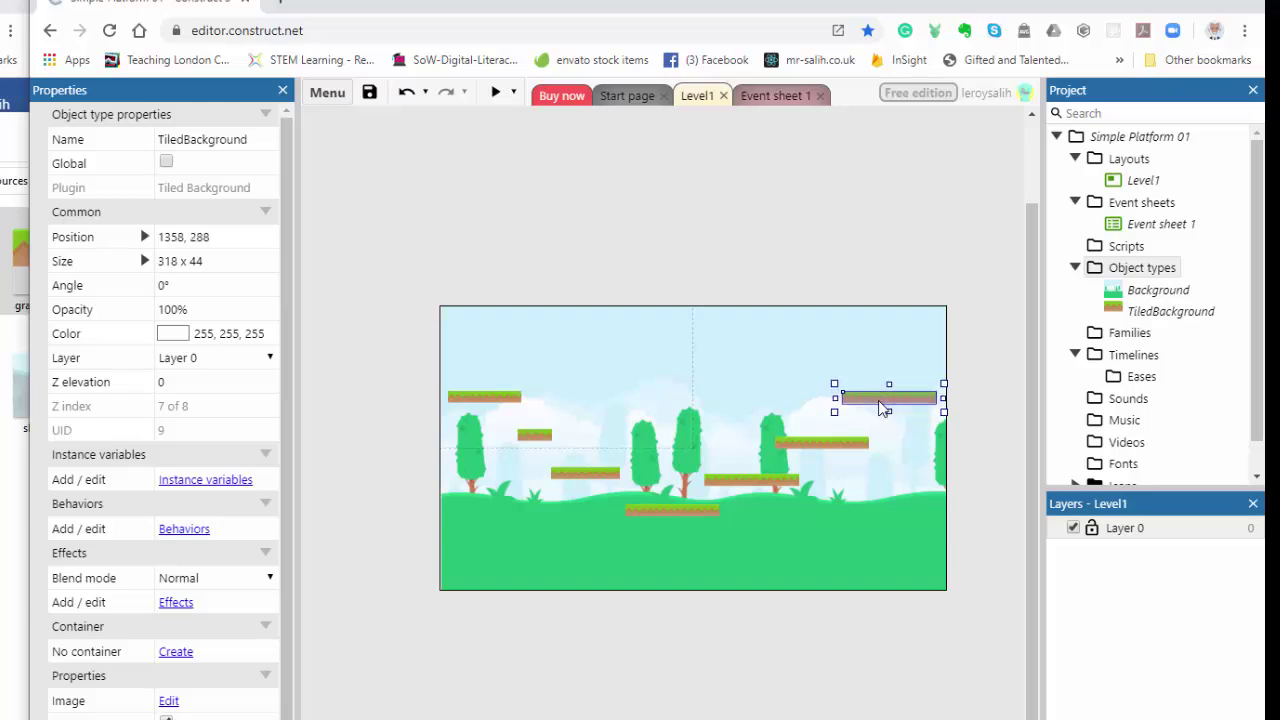
left_click(570, 690)
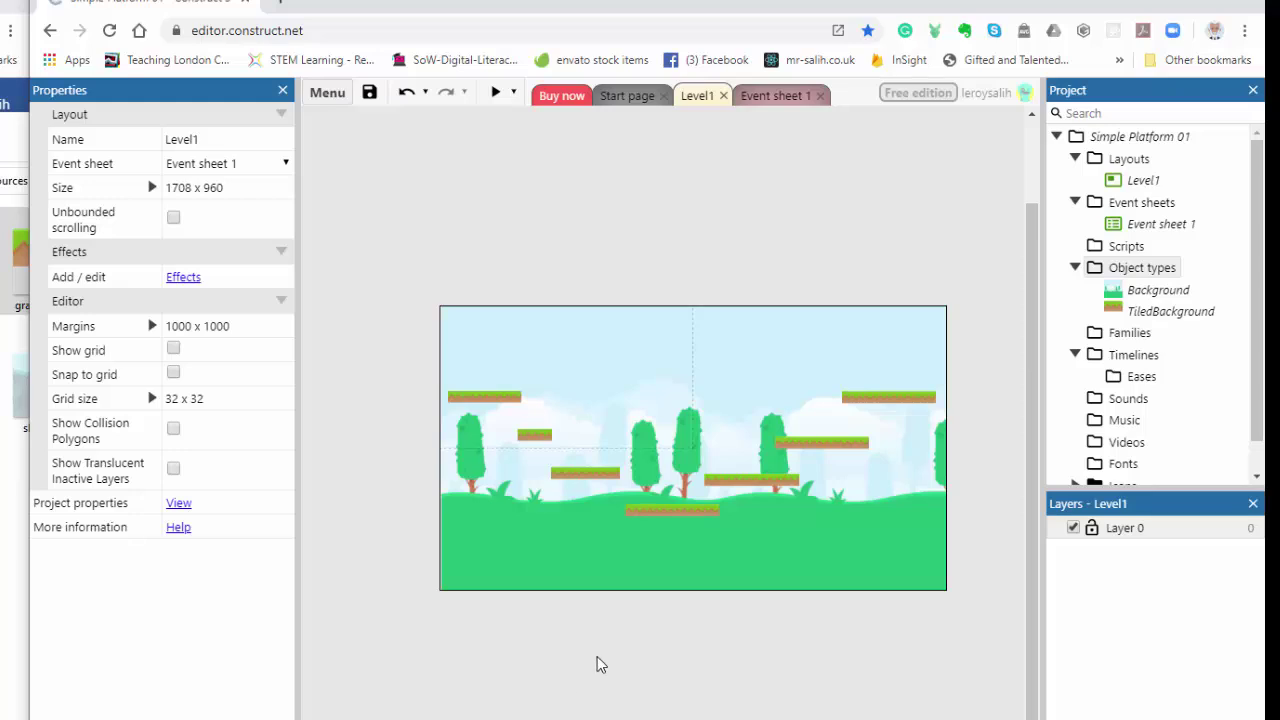
- Nudge the lowest grass platform slightly left to 592, 670
left_click(662, 511)
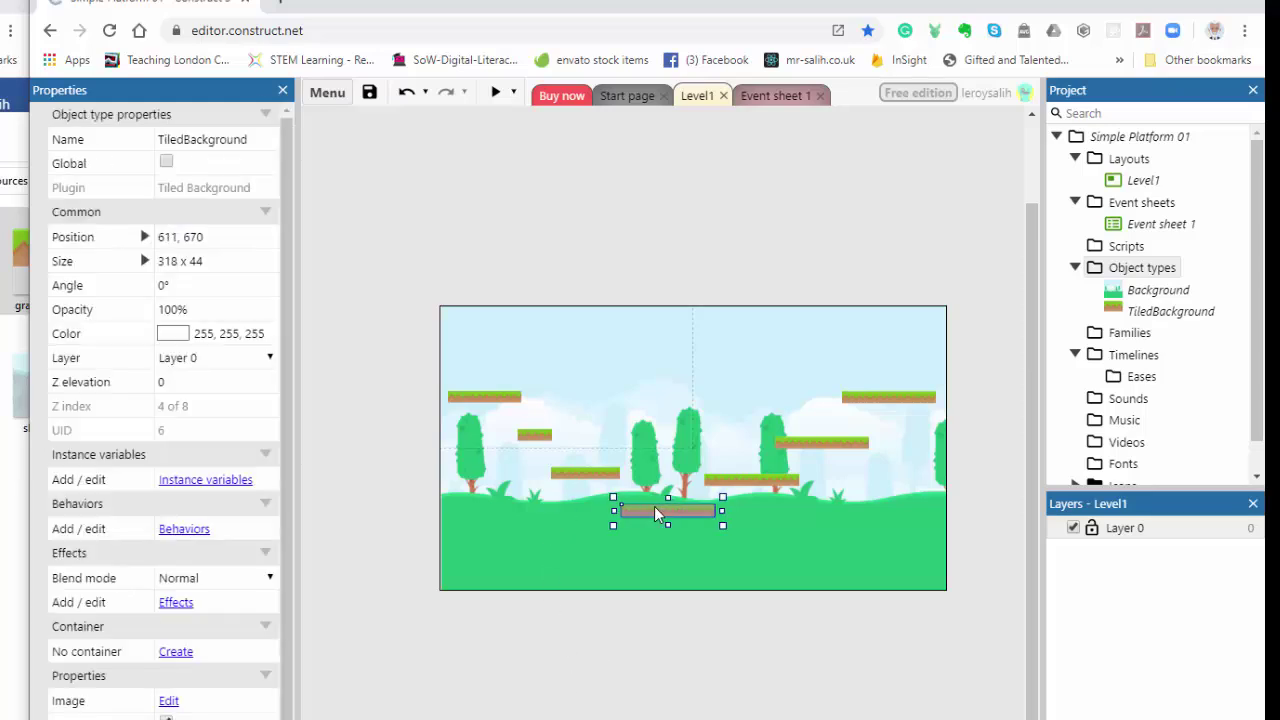
left_click_drag(657, 513, 655, 513)
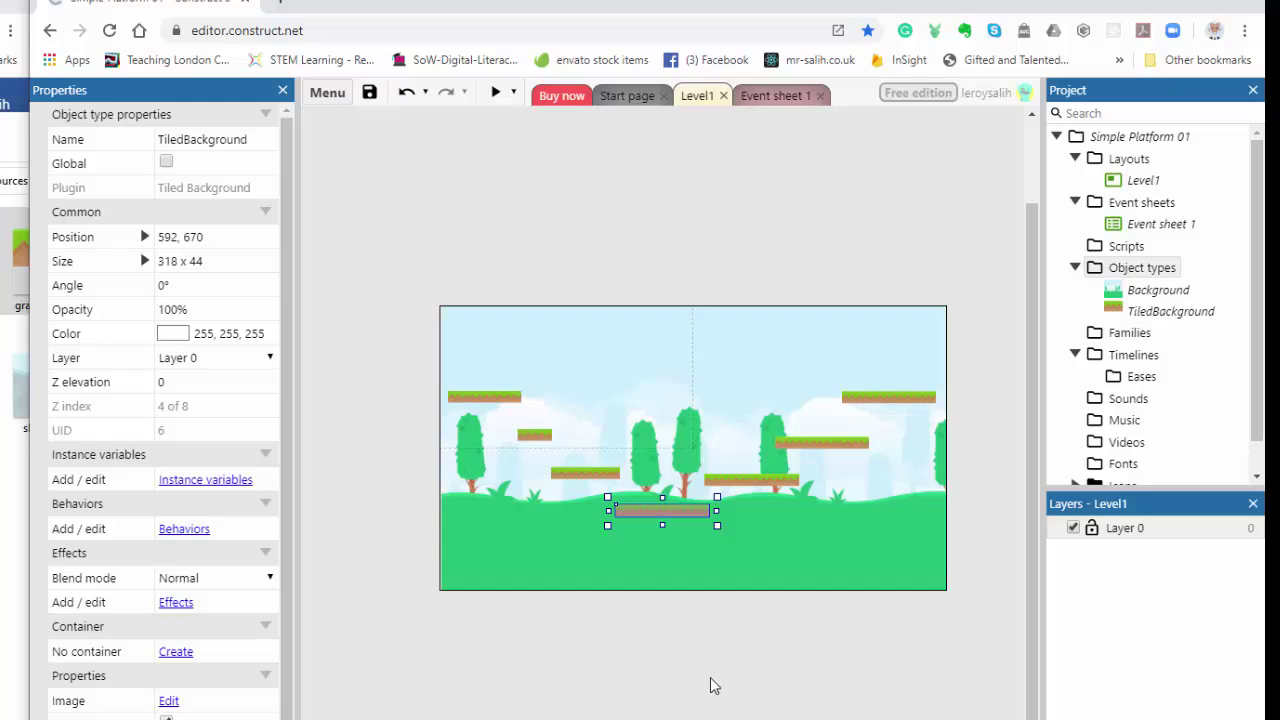